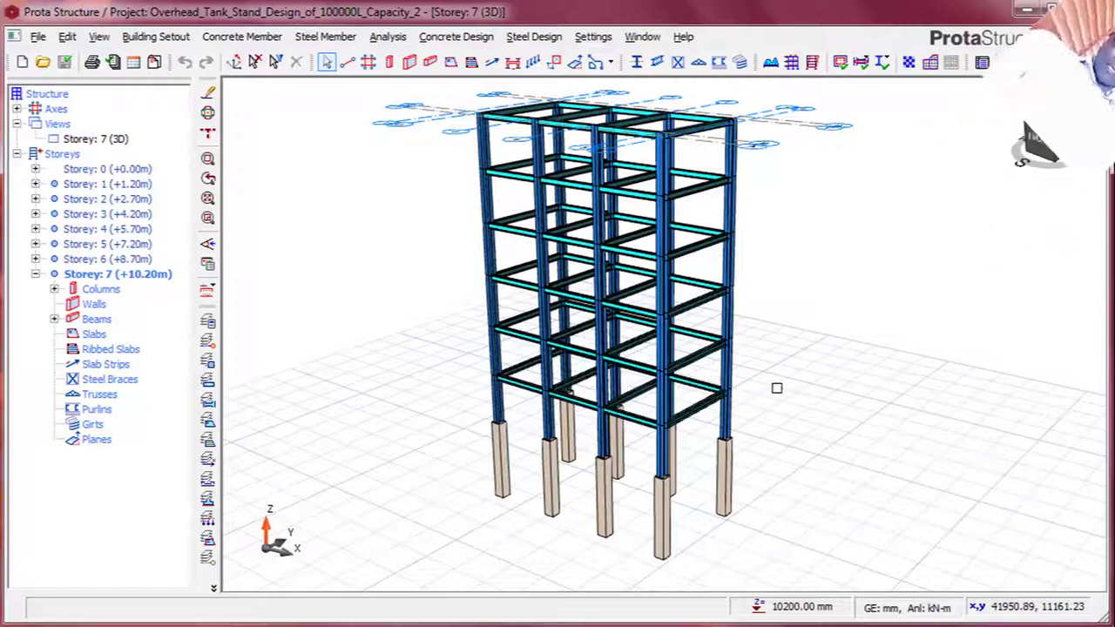
# Make Storey 1 the active storey and show it in plan view
pyautogui.scroll(3, 793, 362)
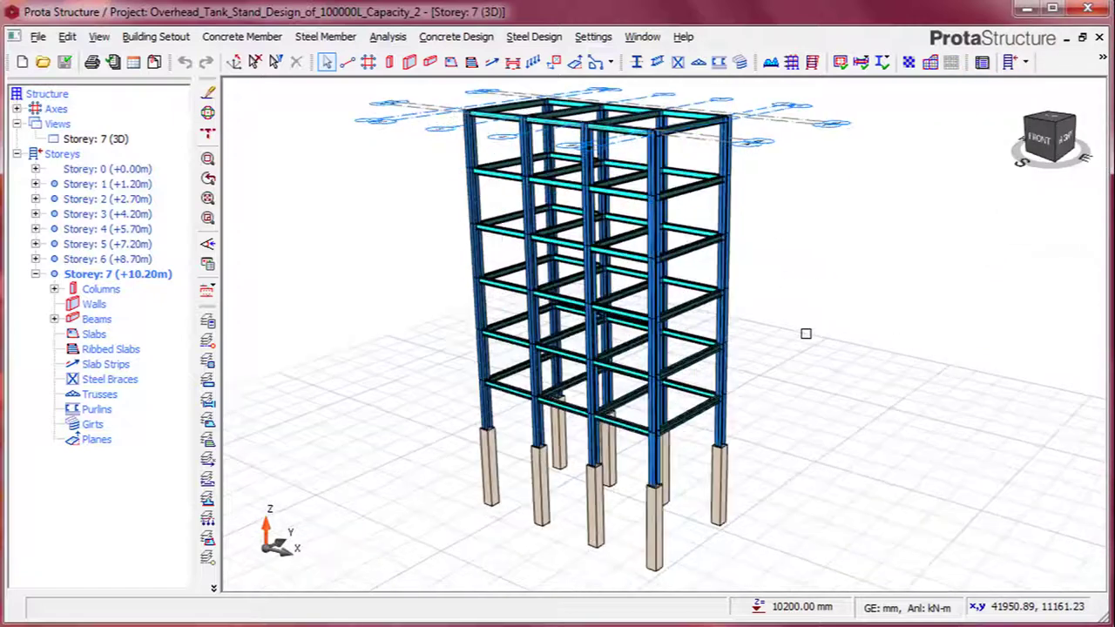
pyautogui.scroll(-2, 795, 360)
pyautogui.scroll(-3, 795, 360)
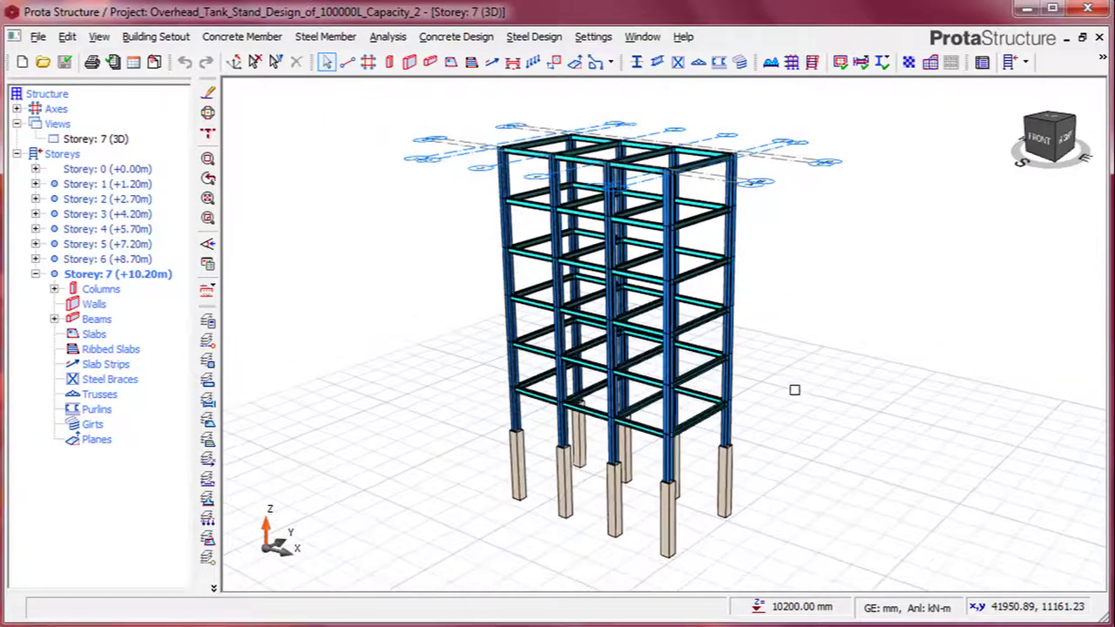
pyautogui.scroll(2, 755, 375)
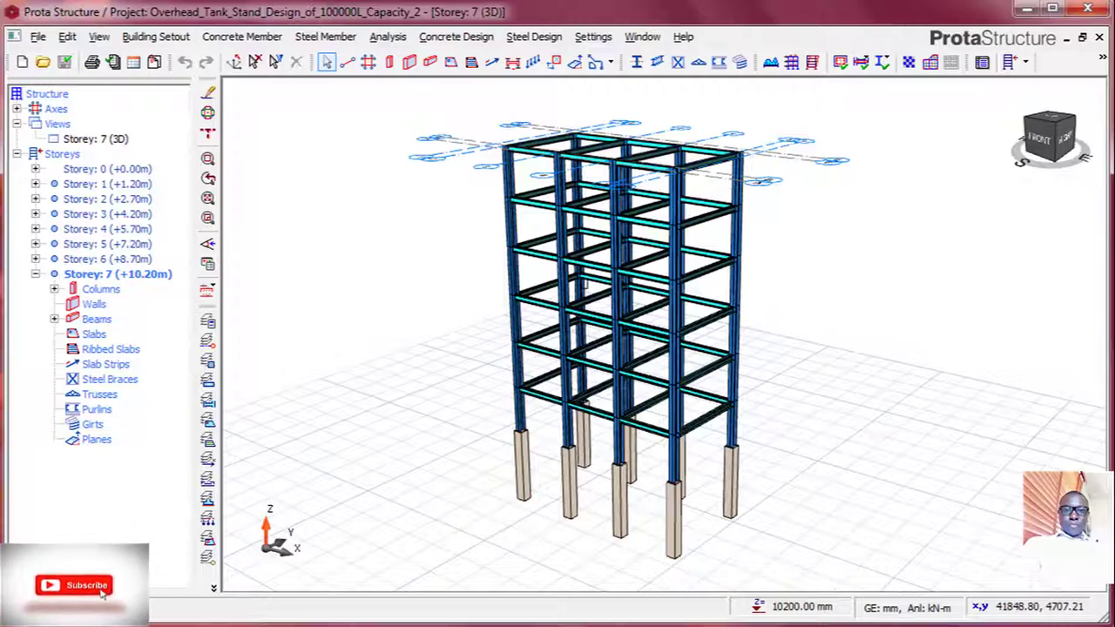
pyautogui.doubleClick(96, 185)
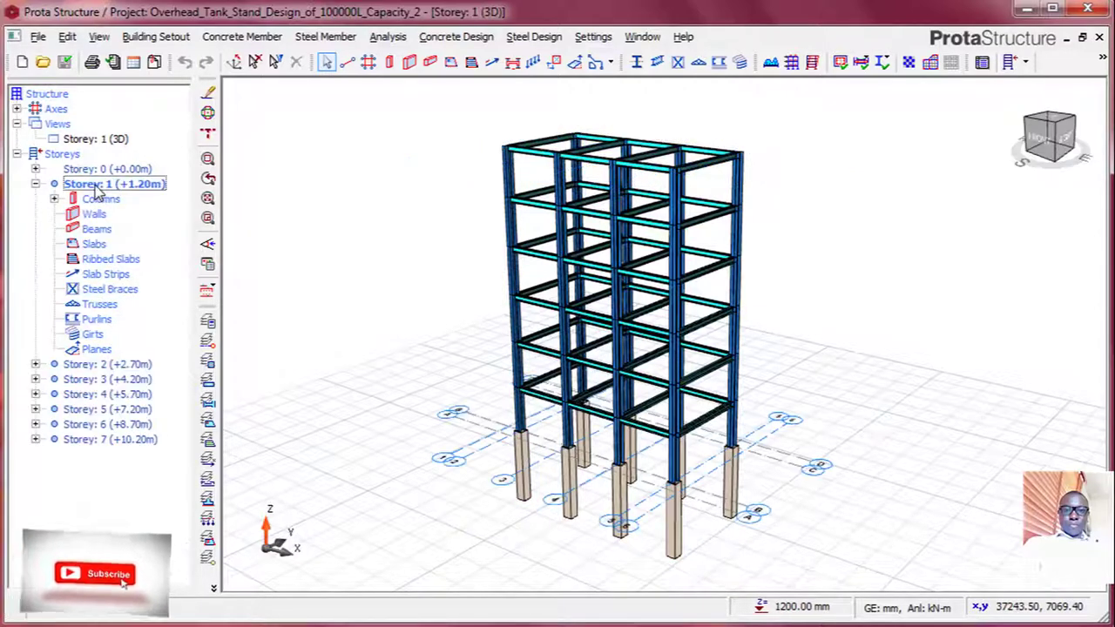
pyautogui.click(103, 140)
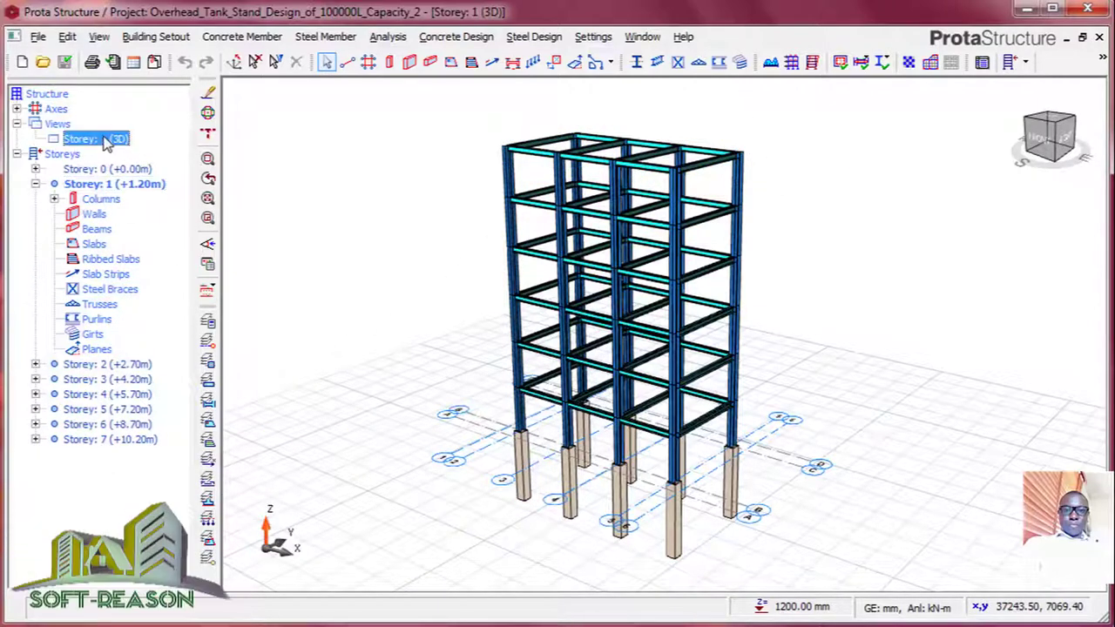
pyautogui.rightClick(104, 143)
pyautogui.click(144, 146)
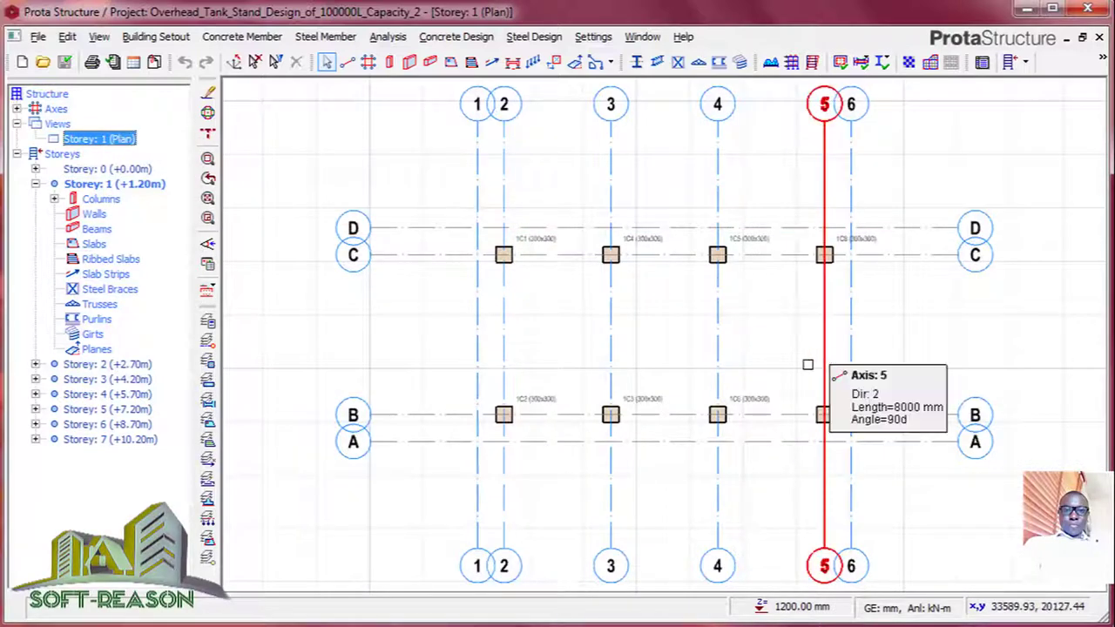
# Draw a continuous perimeter beam chain C2–C3–C4–C5–B5–B4–B3–B2–C2 on Storey 1
pyautogui.click(657, 62)
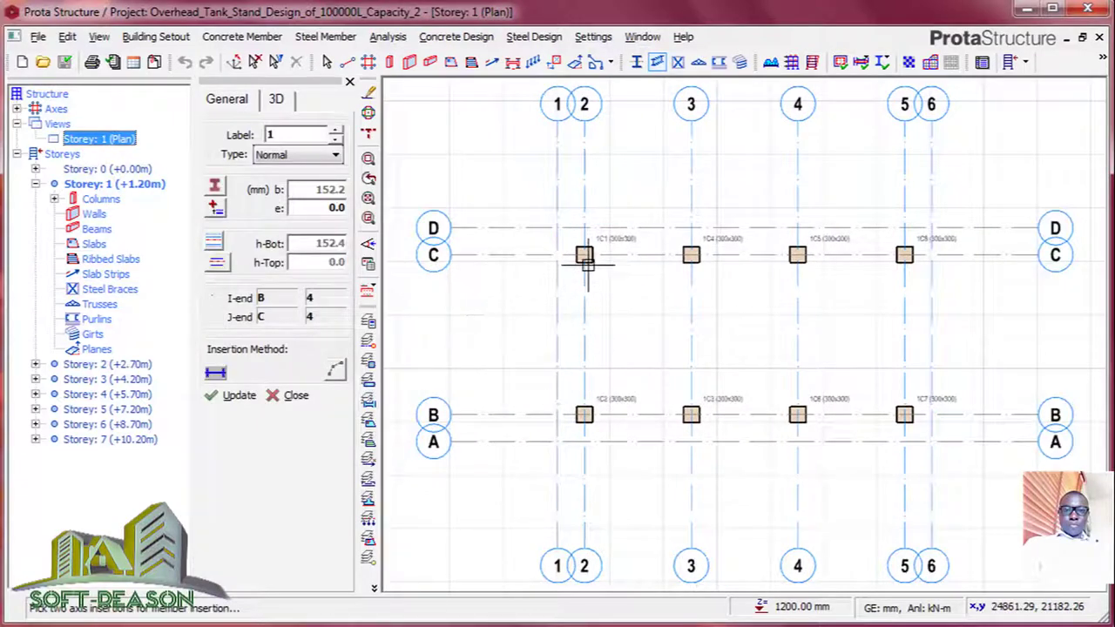
pyautogui.click(584, 255)
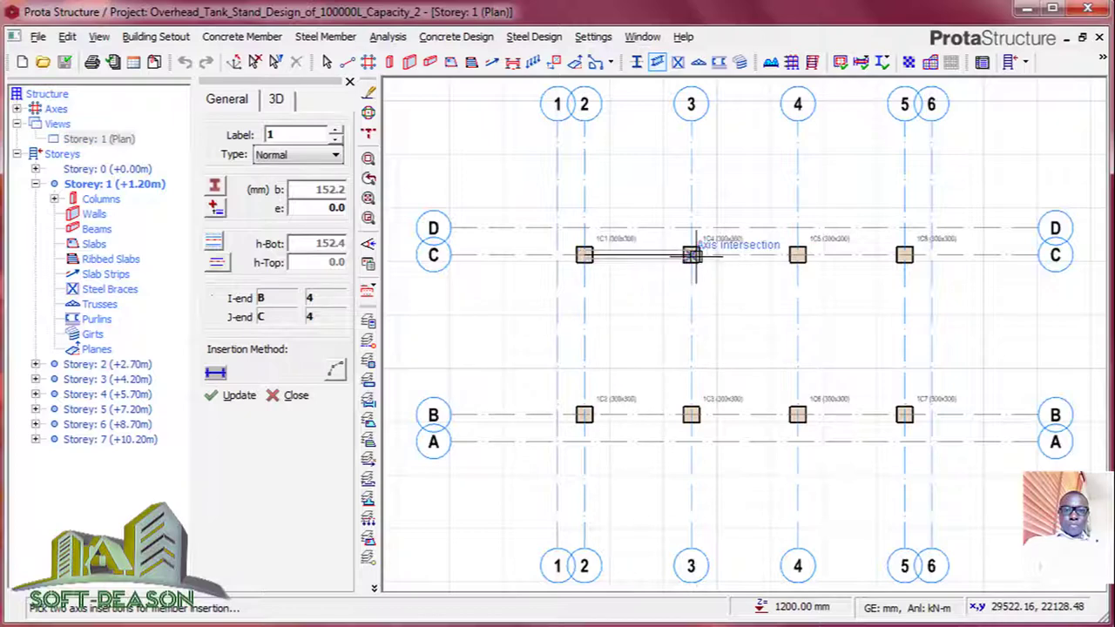
pyautogui.click(690, 254)
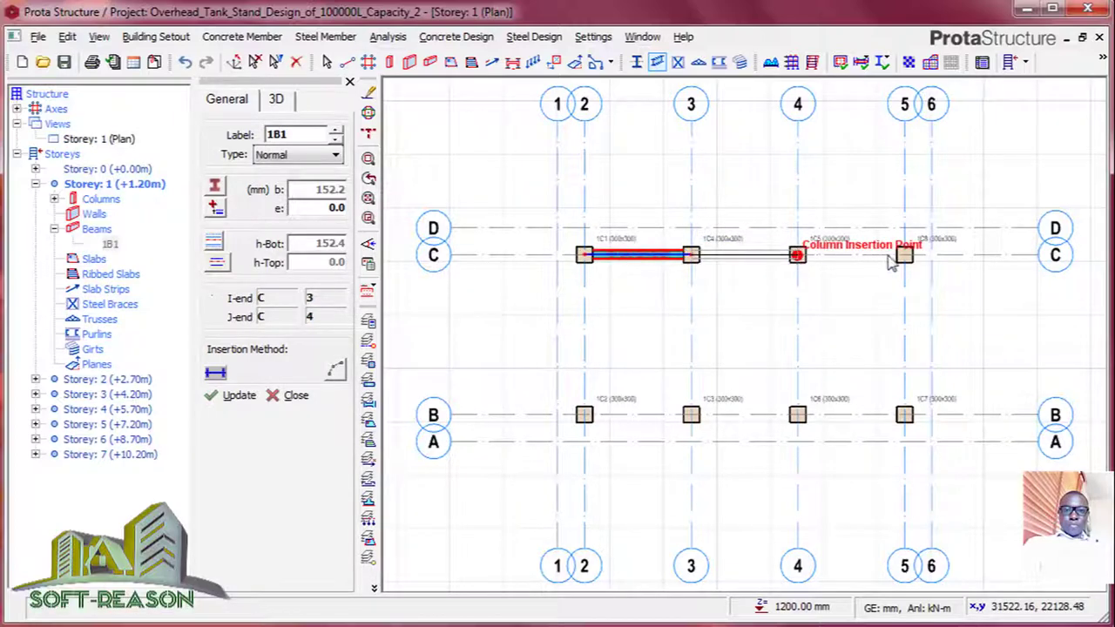
pyautogui.click(797, 255)
pyautogui.click(905, 254)
pyautogui.click(904, 415)
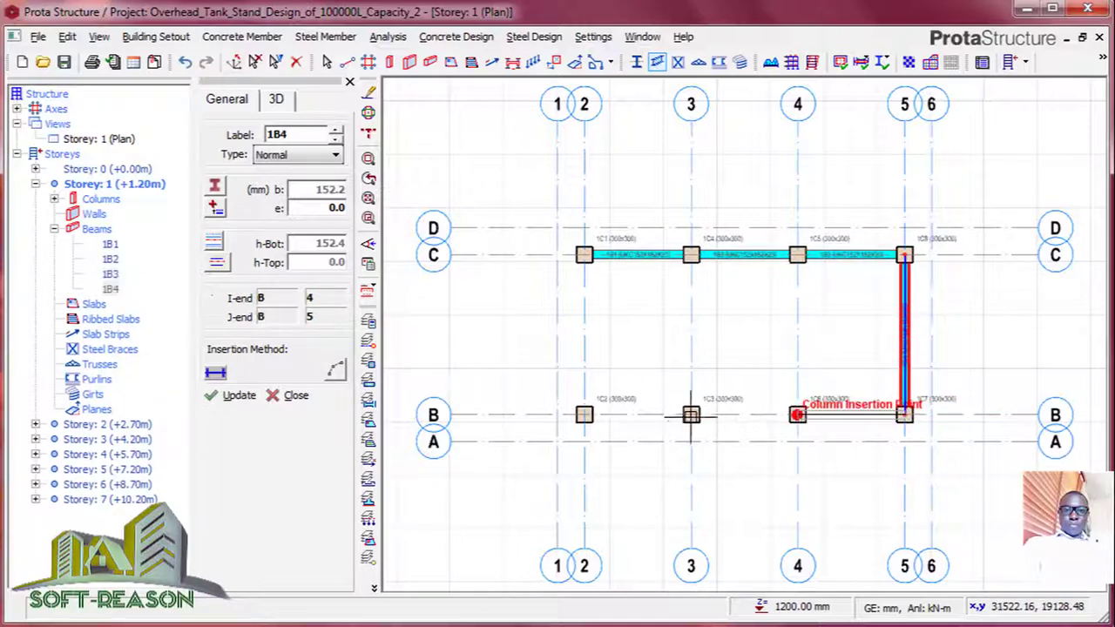
pyautogui.click(797, 416)
pyautogui.click(690, 416)
pyautogui.click(583, 415)
pyautogui.click(583, 254)
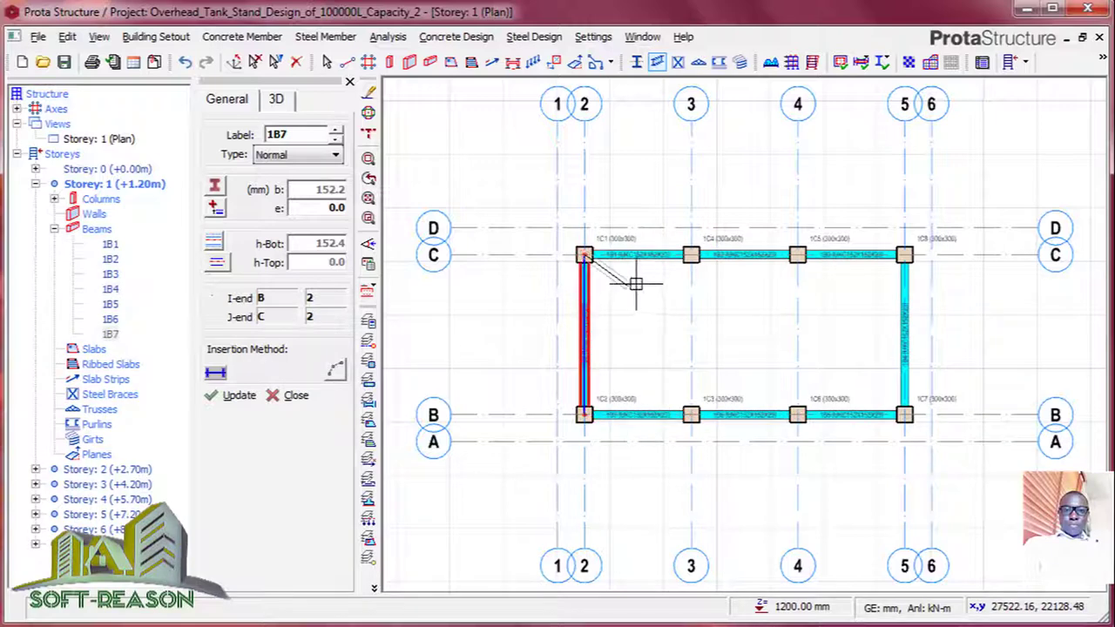
pyautogui.rightClick(667, 319)
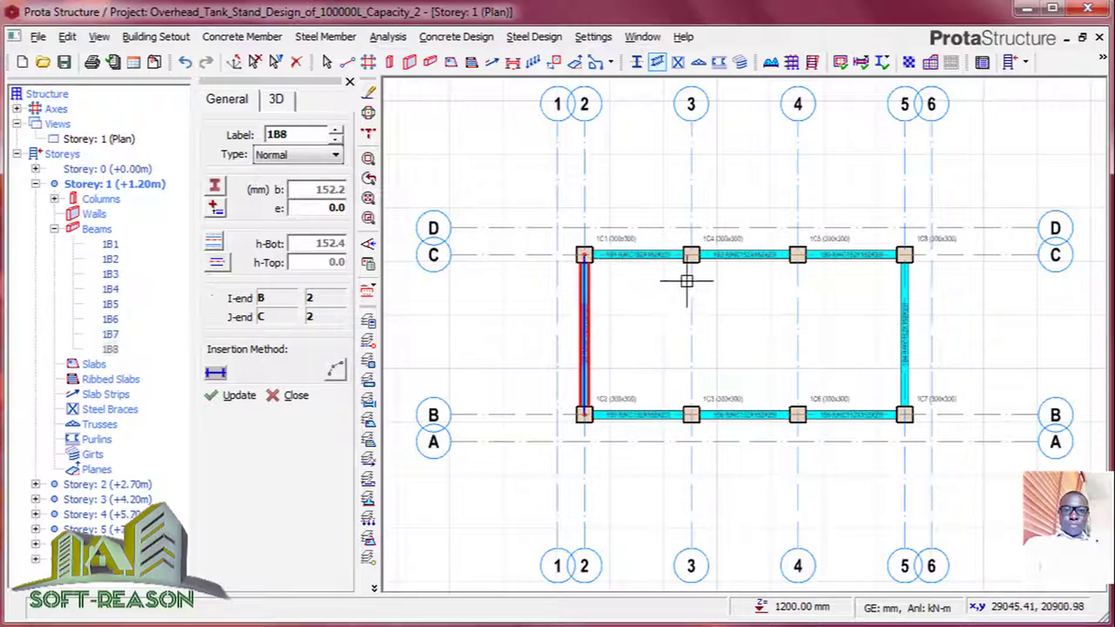
# Add cross beams C3–B3 and C4–B4, then close the beam tool and its panel
pyautogui.click(691, 254)
pyautogui.click(691, 416)
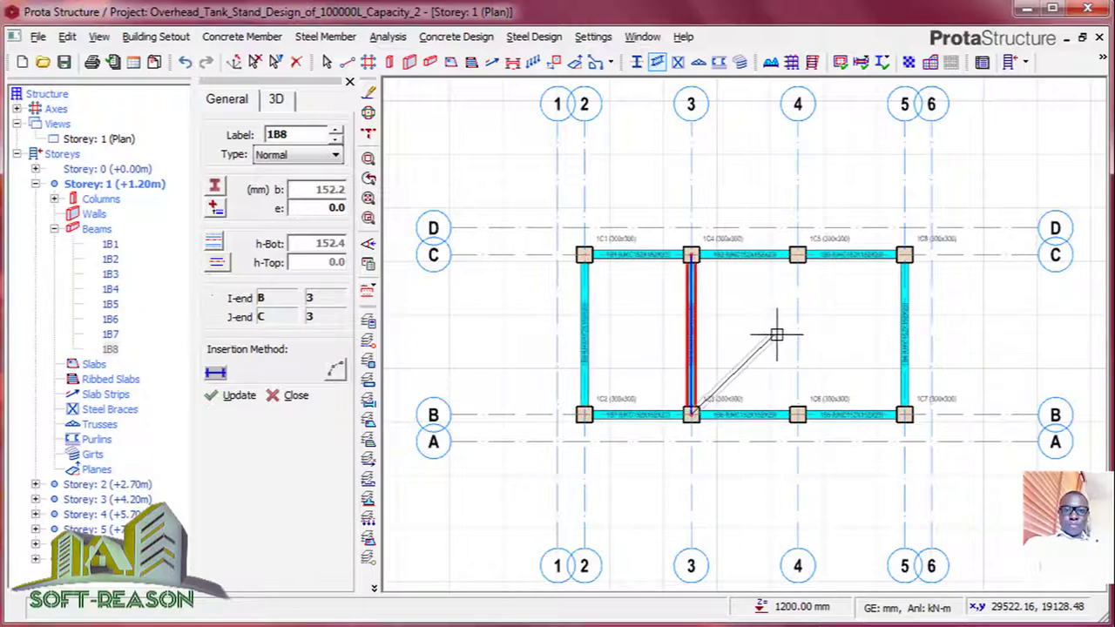
pyautogui.rightClick(790, 298)
pyautogui.click(797, 254)
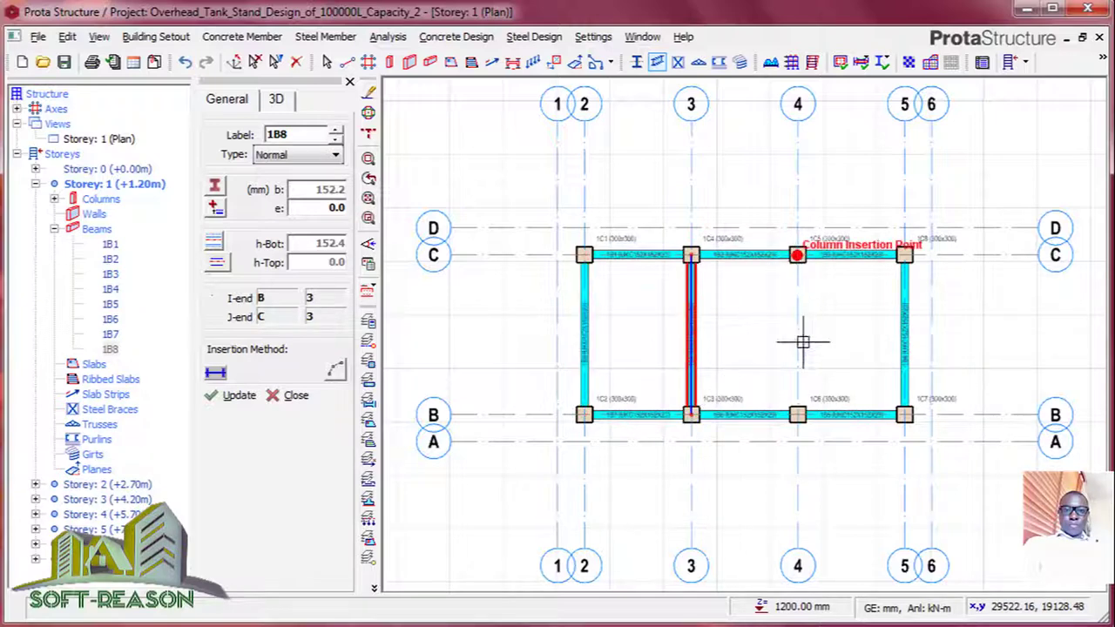
pyautogui.click(798, 415)
pyautogui.rightClick(850, 322)
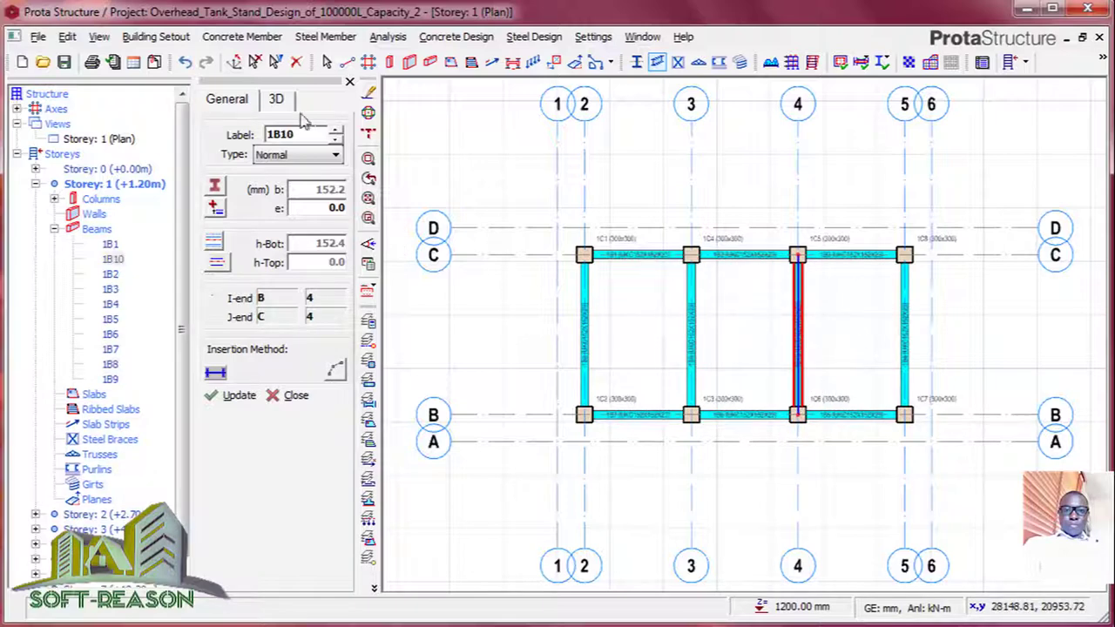
pyautogui.click(295, 410)
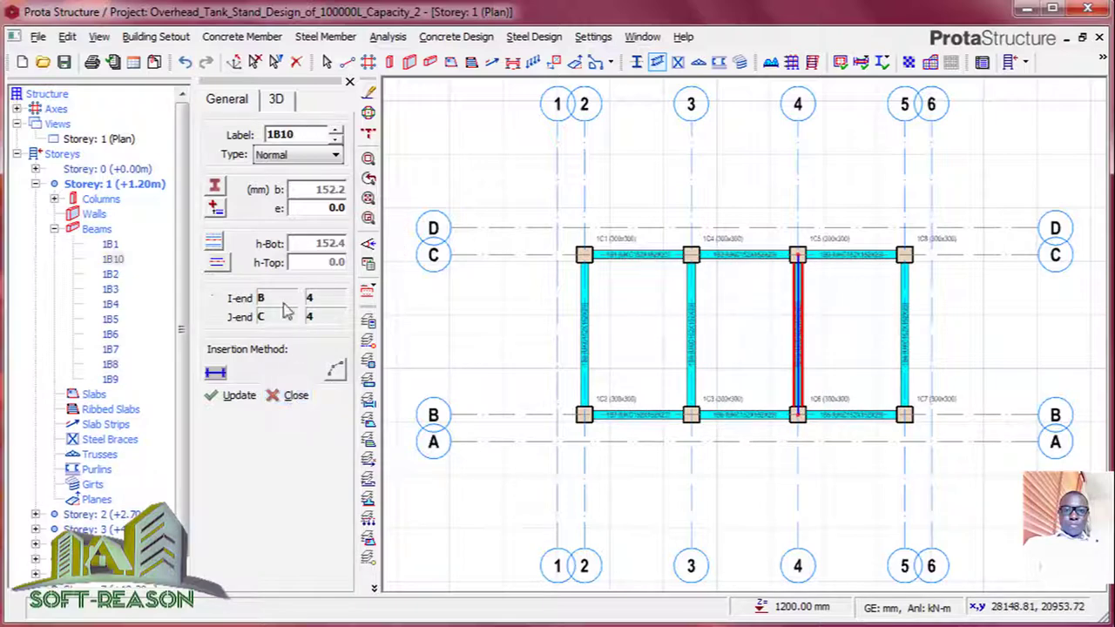
pyautogui.click(349, 83)
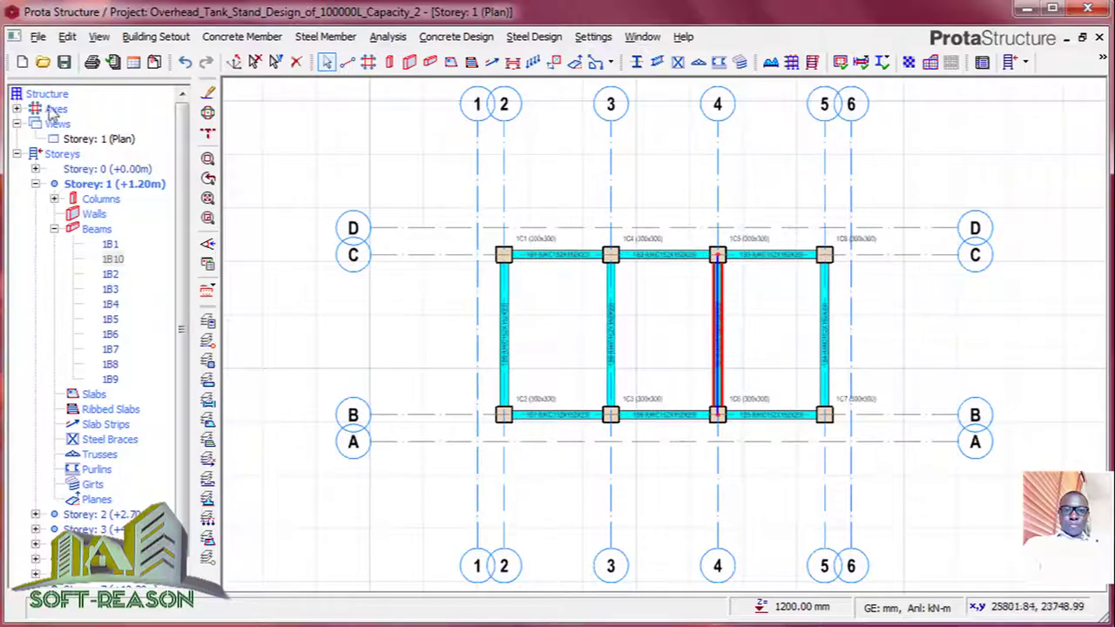
# Save the project, show Storey 1 in 3D facing the front, and start the Steel Brace tool
pyautogui.click(62, 66)
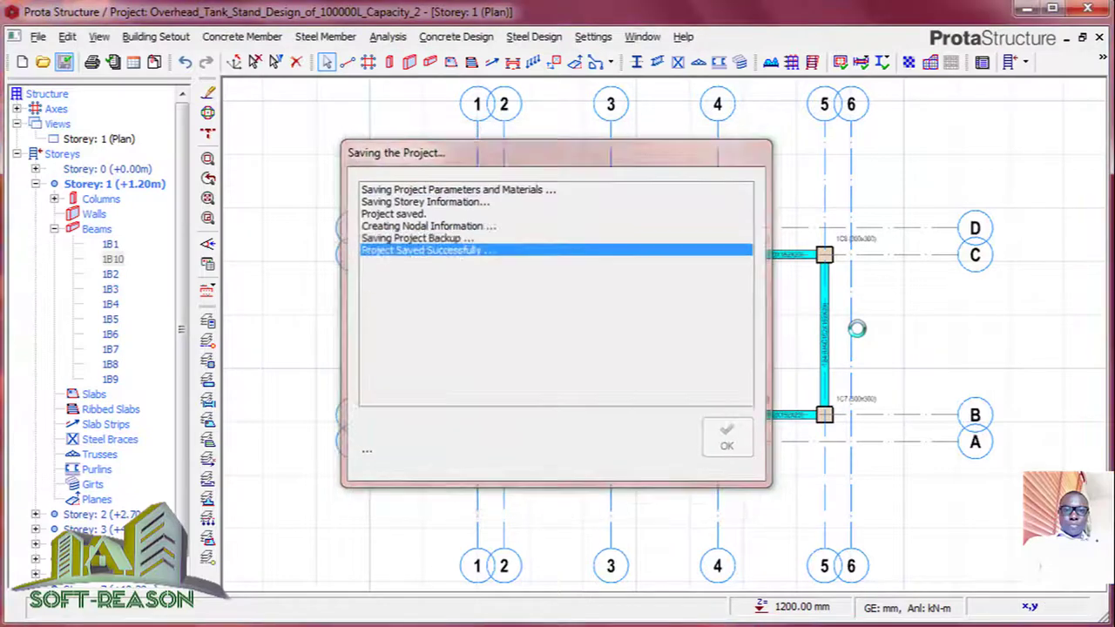
pyautogui.click(102, 142)
pyautogui.rightClick(103, 146)
pyautogui.click(144, 169)
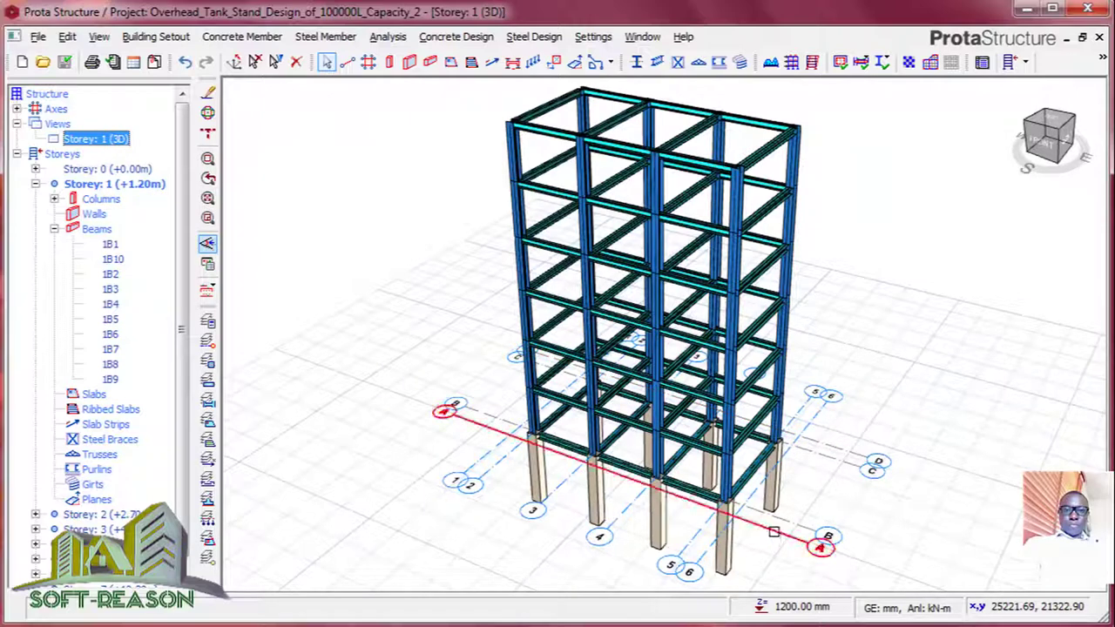
pyautogui.moveTo(804, 478)
pyautogui.mouseDown(button='middle')
pyautogui.moveTo(842, 415)
pyautogui.moveTo(877, 451)
pyautogui.moveTo(847, 456)
pyautogui.mouseUp(button='middle')
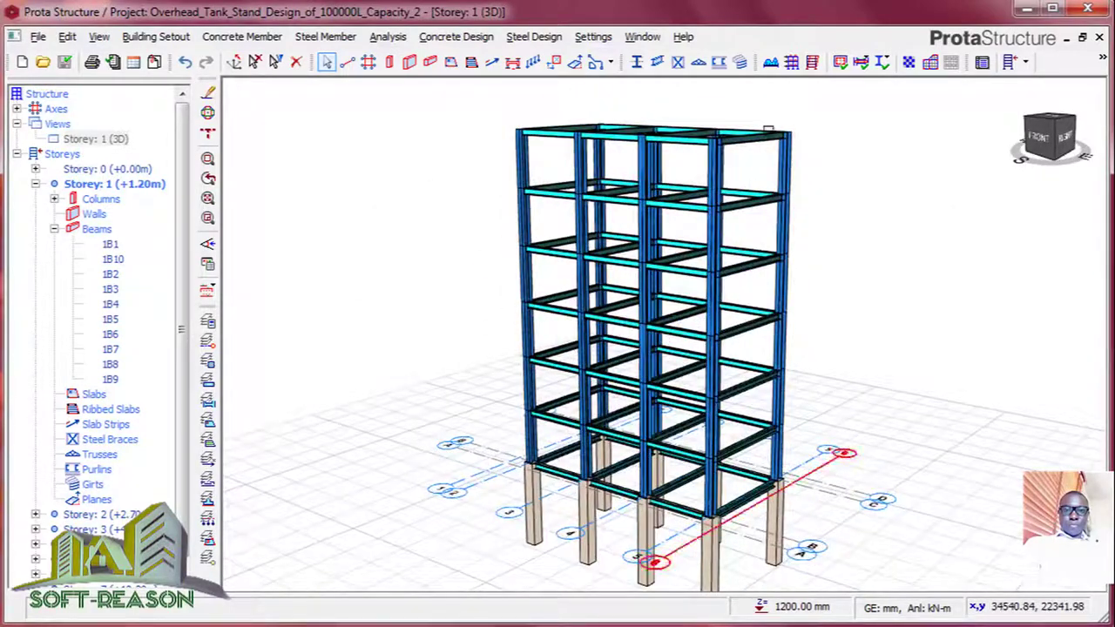
pyautogui.click(679, 66)
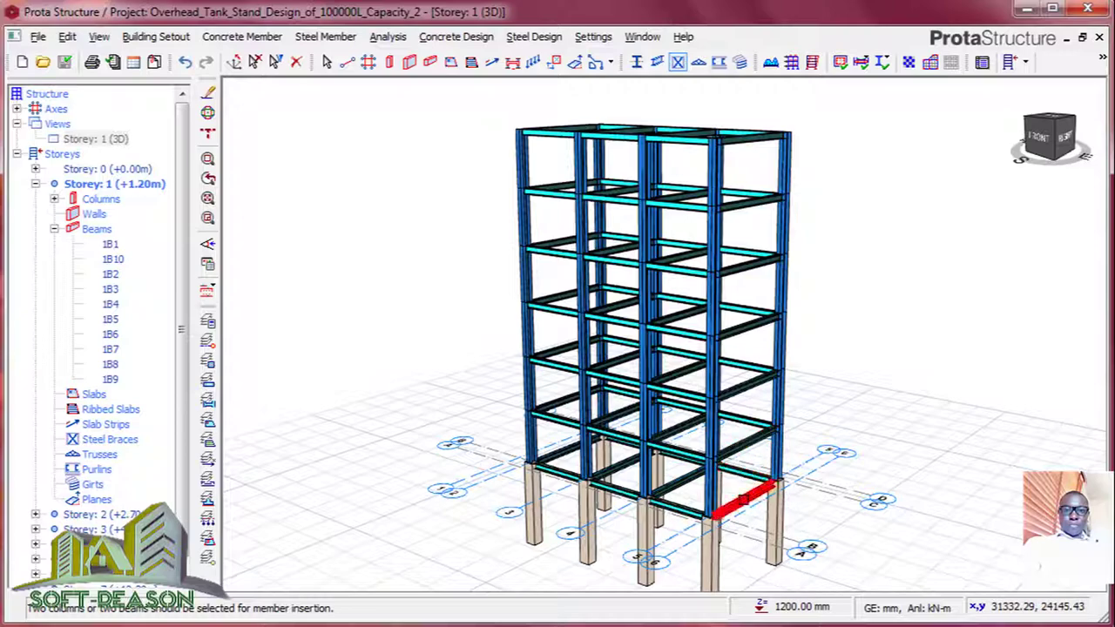
# Pick the Storey 1 bay beam, divide members where they cross, and set the Brace Type to X Brace
pyautogui.click(738, 494)
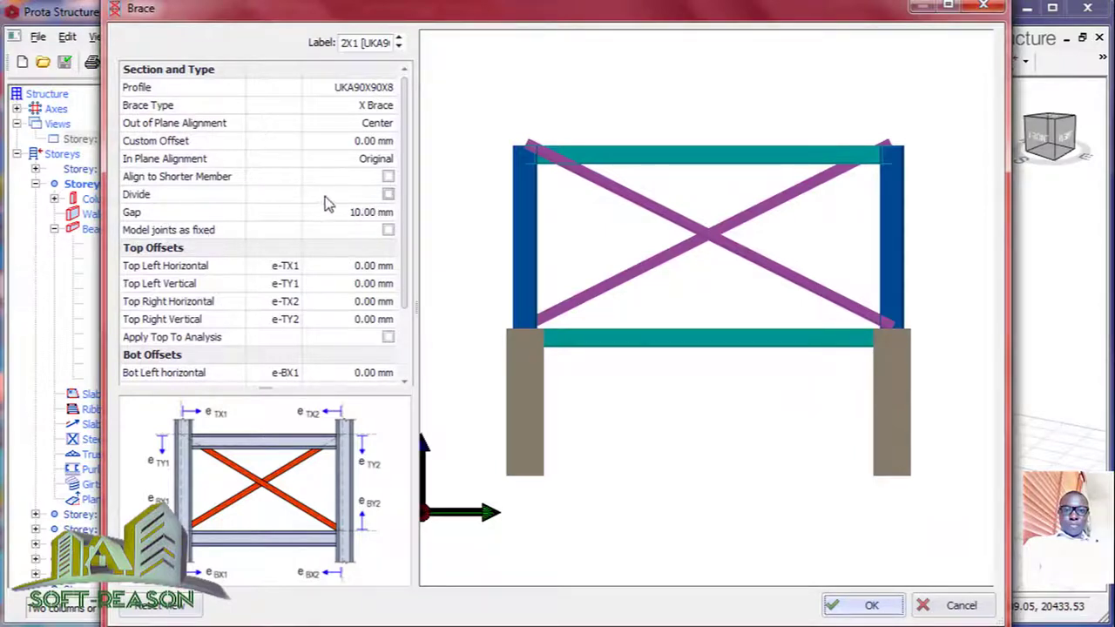
pyautogui.click(389, 196)
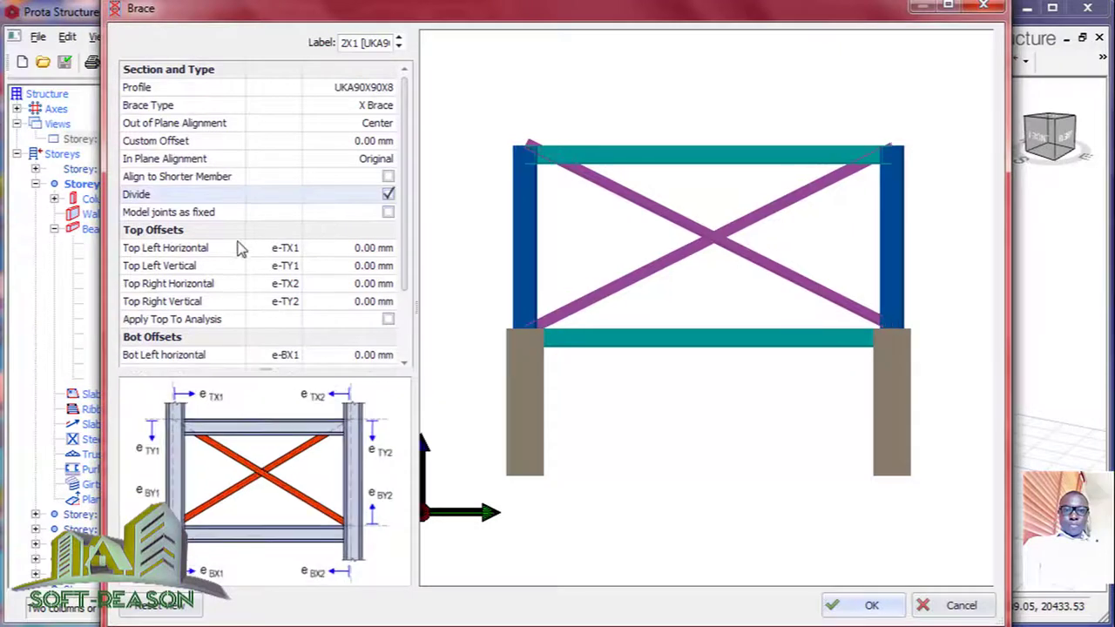
pyautogui.click(382, 109)
pyautogui.click(387, 105)
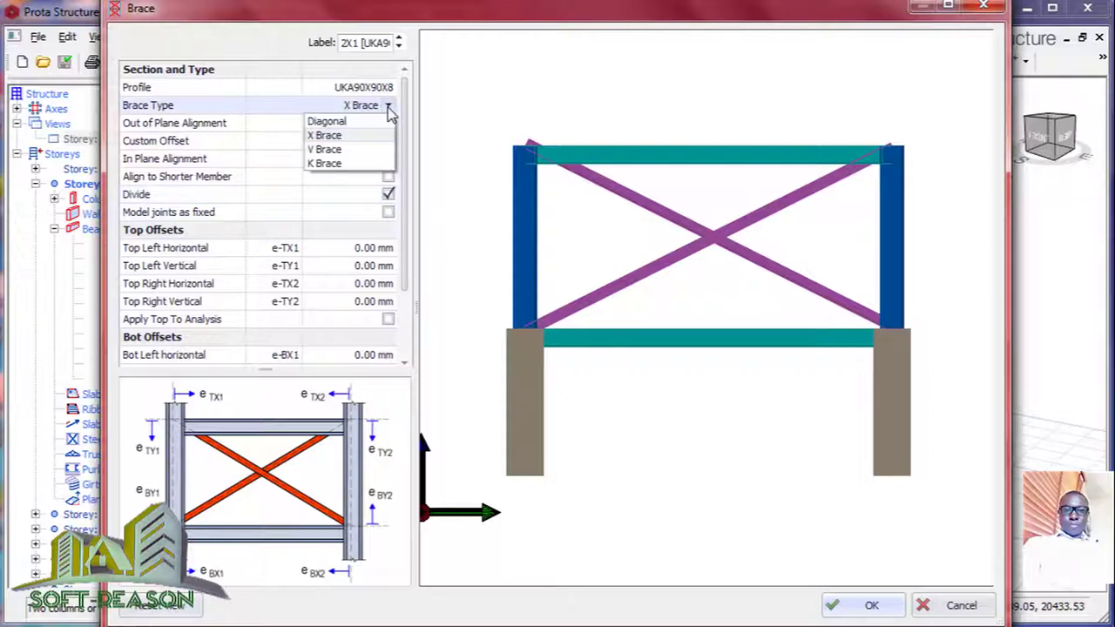
pyautogui.click(338, 157)
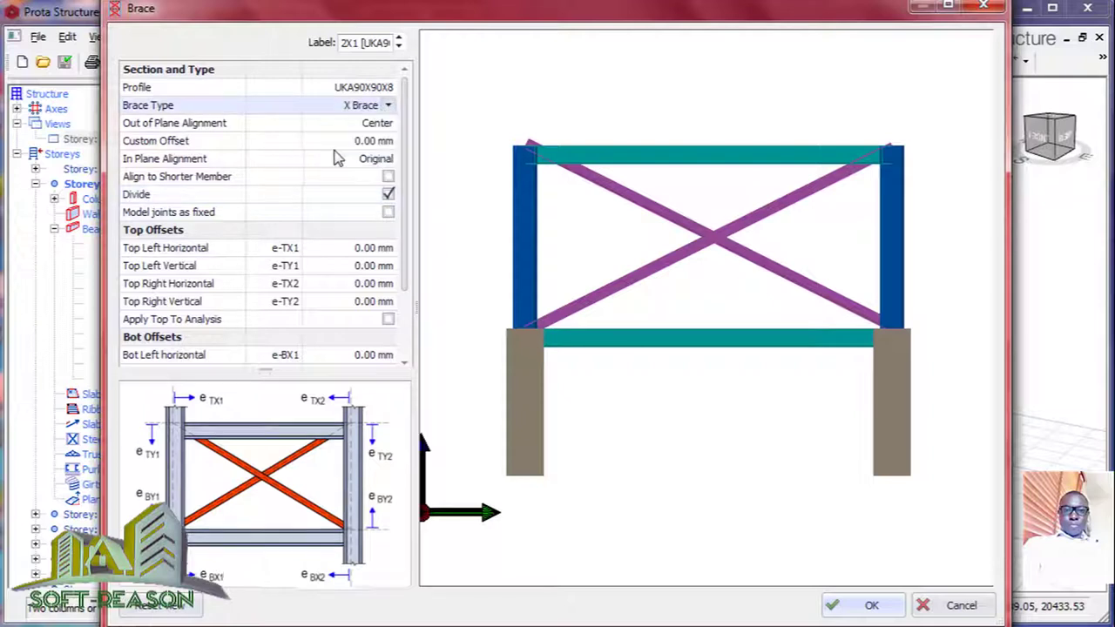
pyautogui.click(387, 106)
pyautogui.click(328, 164)
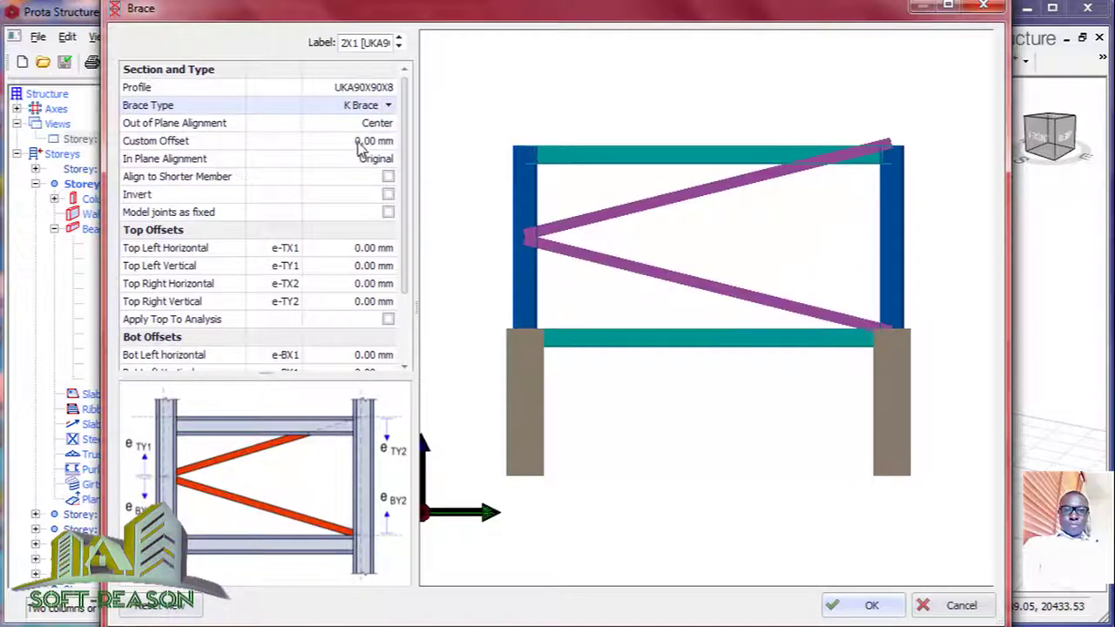
pyautogui.click(387, 106)
pyautogui.click(329, 135)
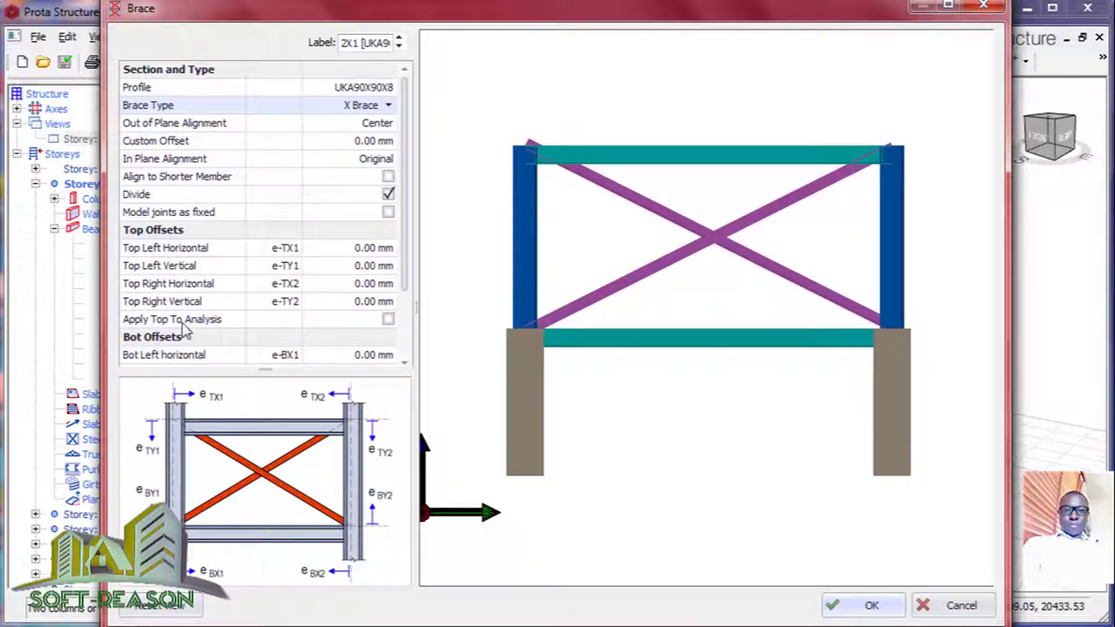
# Apply the top and bottom brace offsets to the analysis
pyautogui.click(388, 320)
pyautogui.scroll(-2, 405, 288)
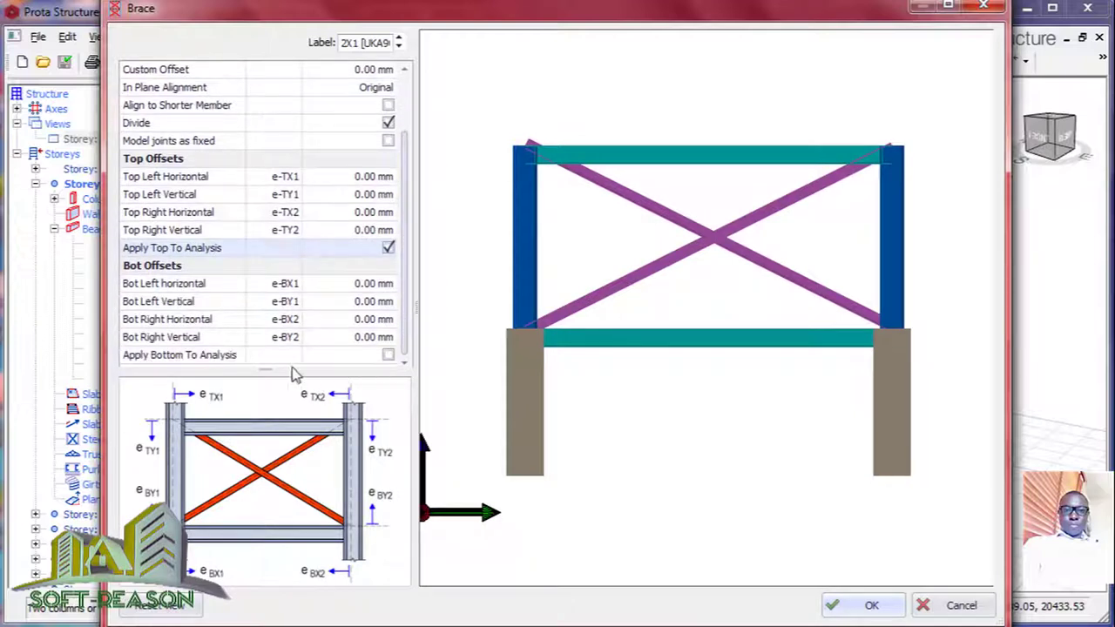
pyautogui.scroll(2, 390, 363)
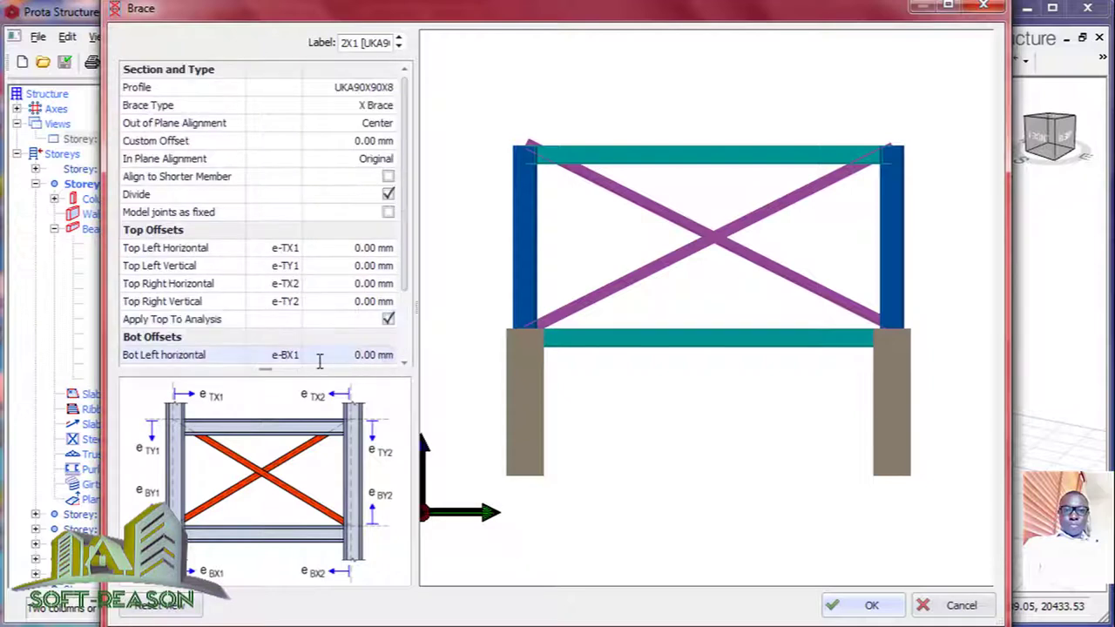
pyautogui.click(355, 355)
pyautogui.scroll(-2, 410, 239)
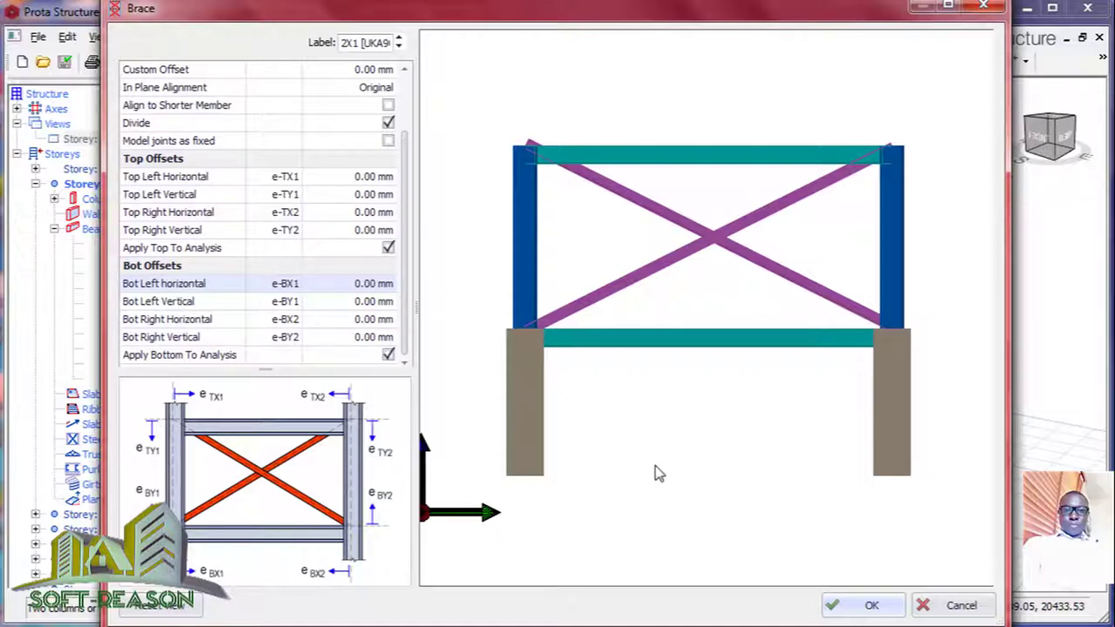
# Add UKA90X90X8 X braces to every storey of the corner bay, up to the top
pyautogui.click(866, 612)
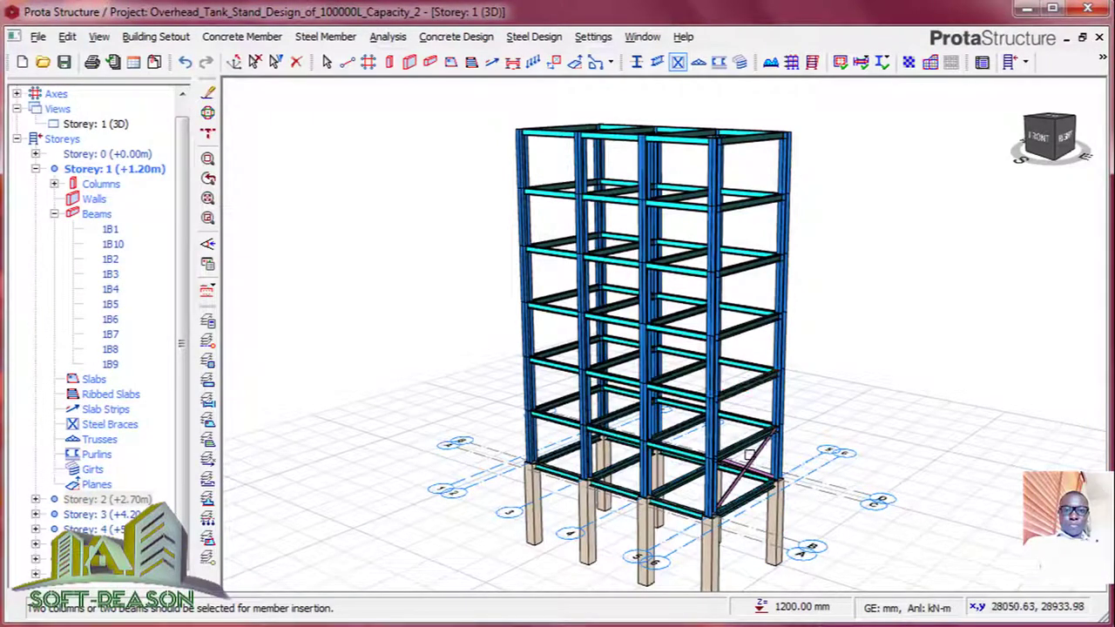
pyautogui.click(747, 440)
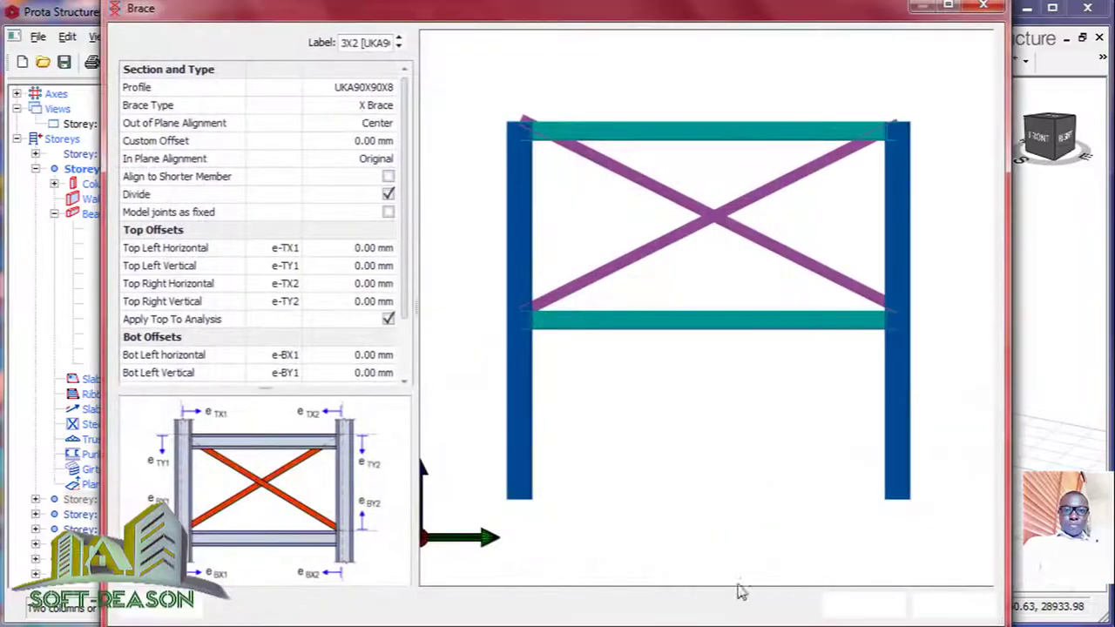
pyautogui.click(858, 605)
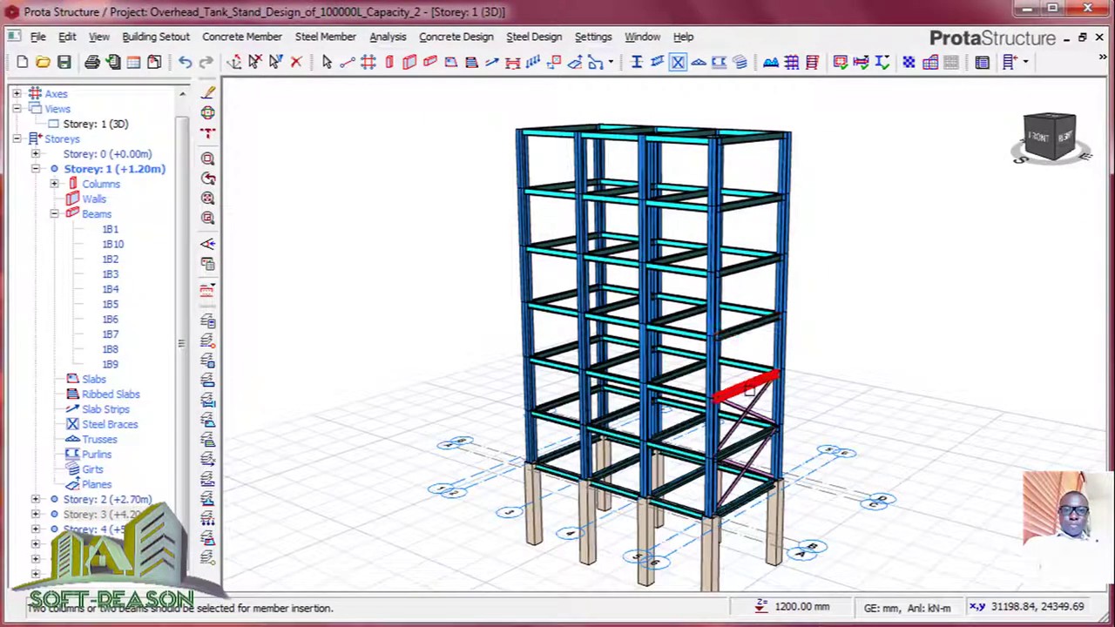
pyautogui.click(747, 389)
pyautogui.click(838, 605)
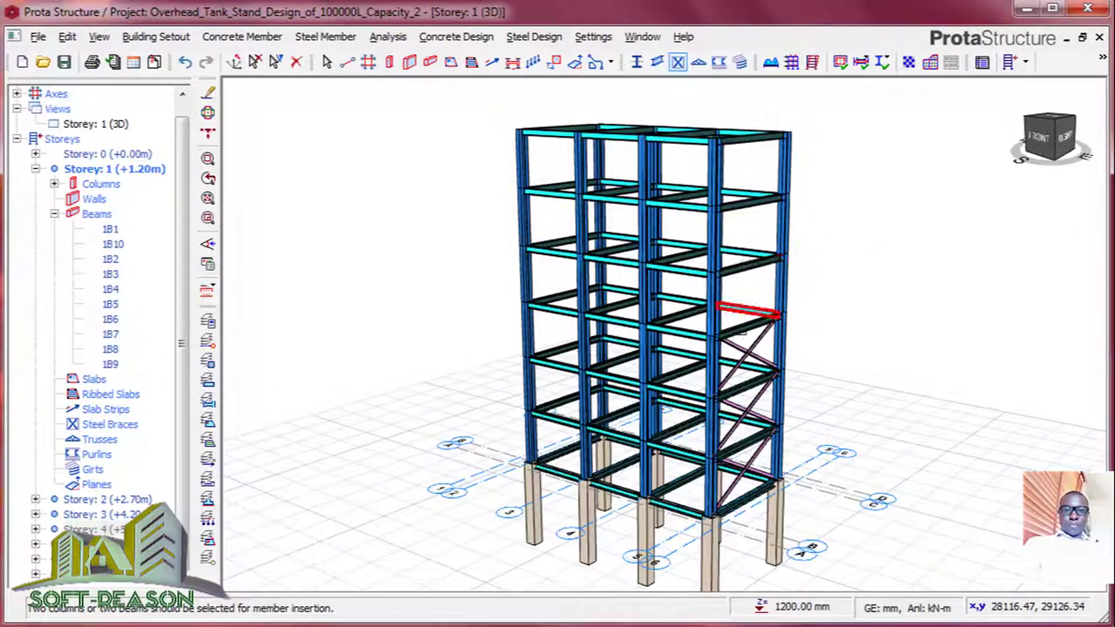
pyautogui.click(740, 313)
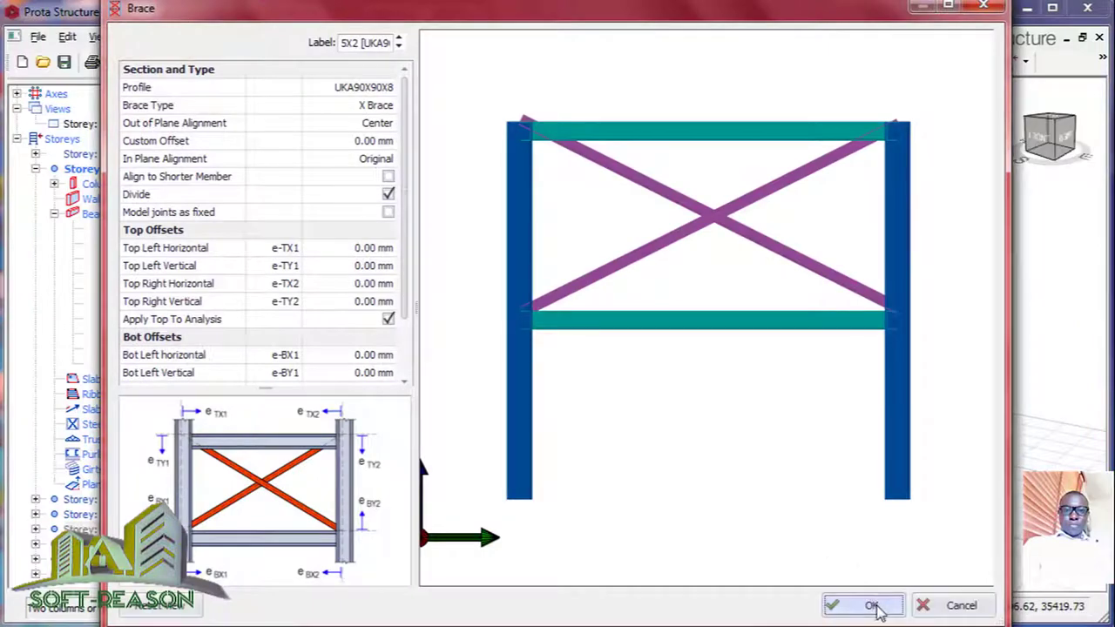
pyautogui.click(843, 605)
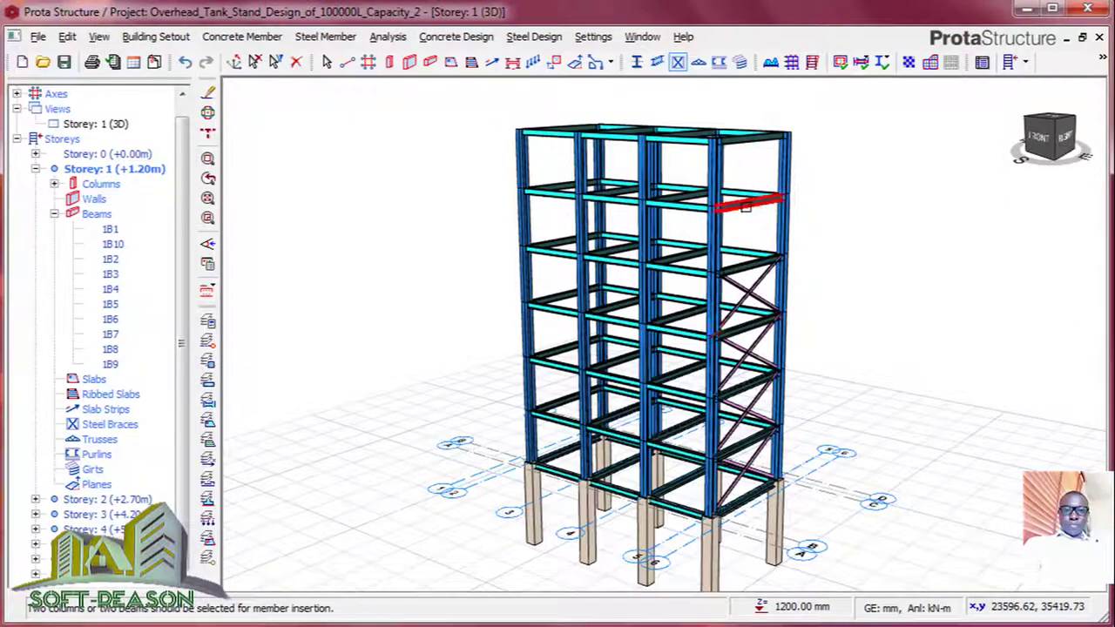
pyautogui.click(742, 270)
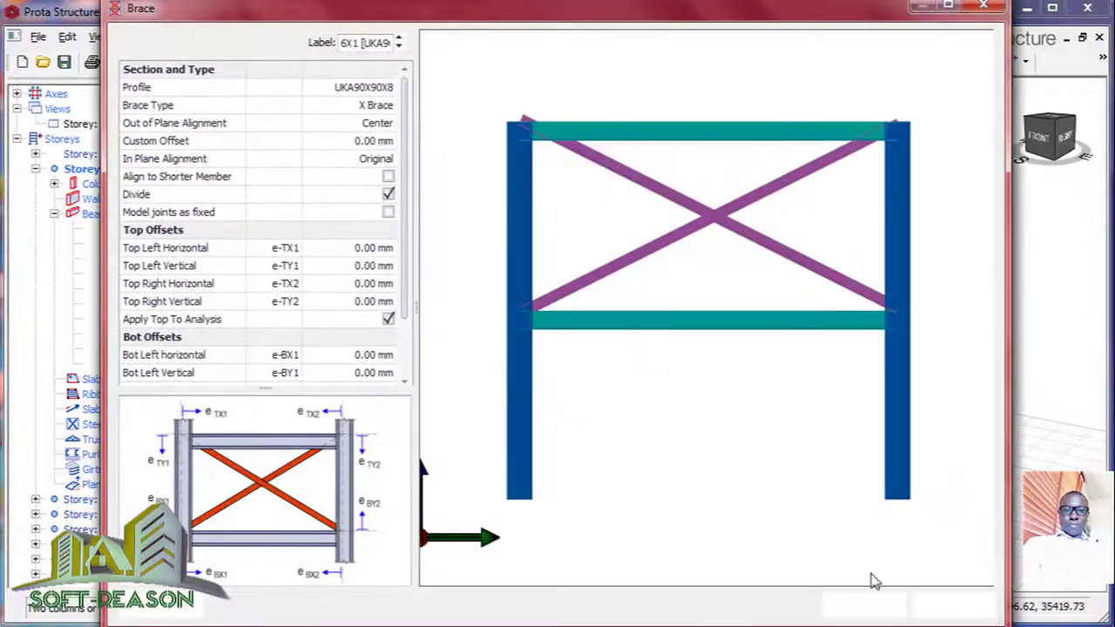
pyautogui.click(873, 604)
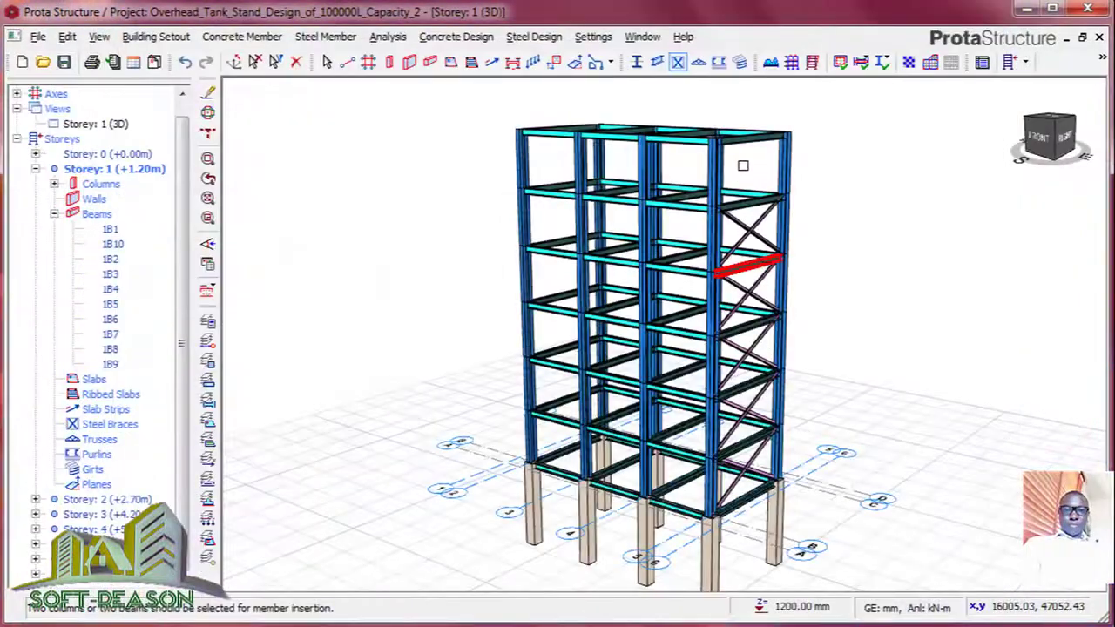
pyautogui.click(745, 135)
pyautogui.click(745, 202)
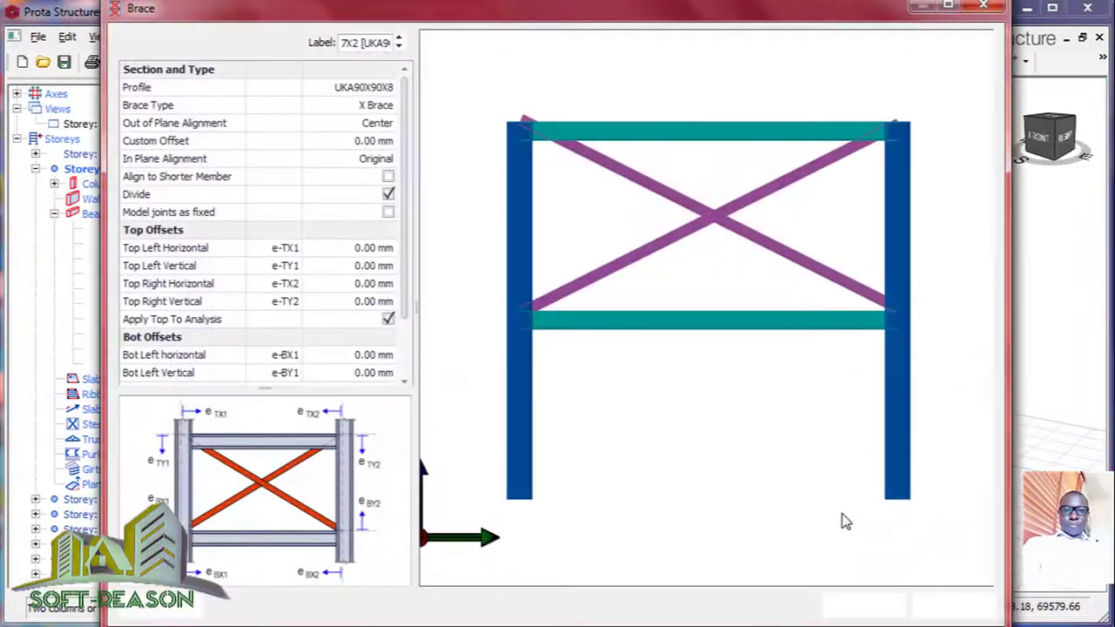
pyautogui.click(865, 603)
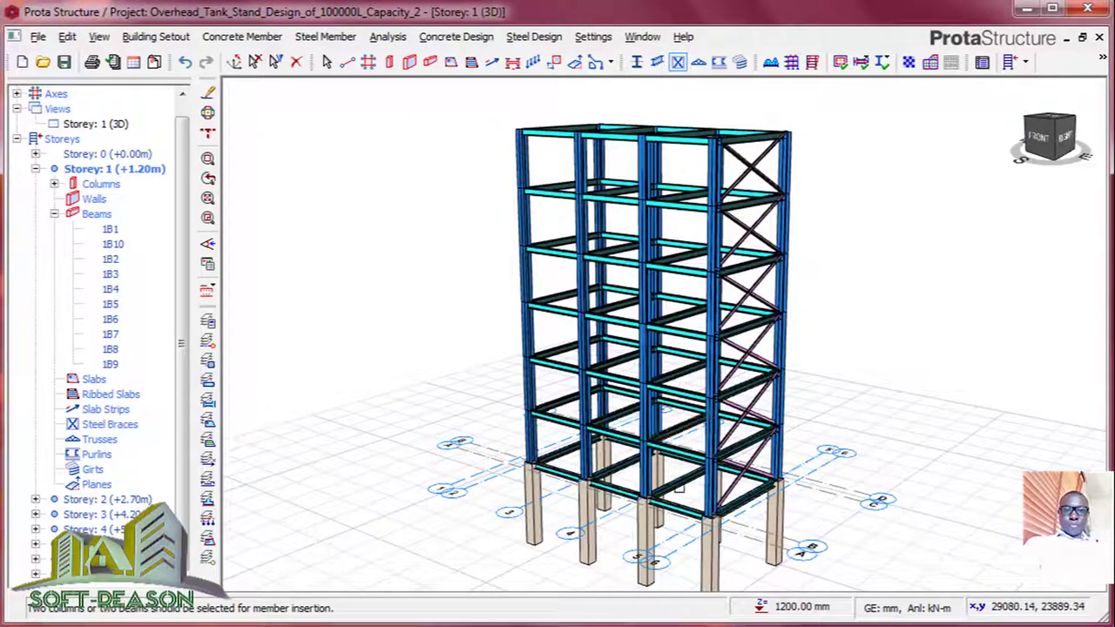
# Add X braces to five storeys of the adjacent bay, working up from ground level
pyautogui.click(677, 480)
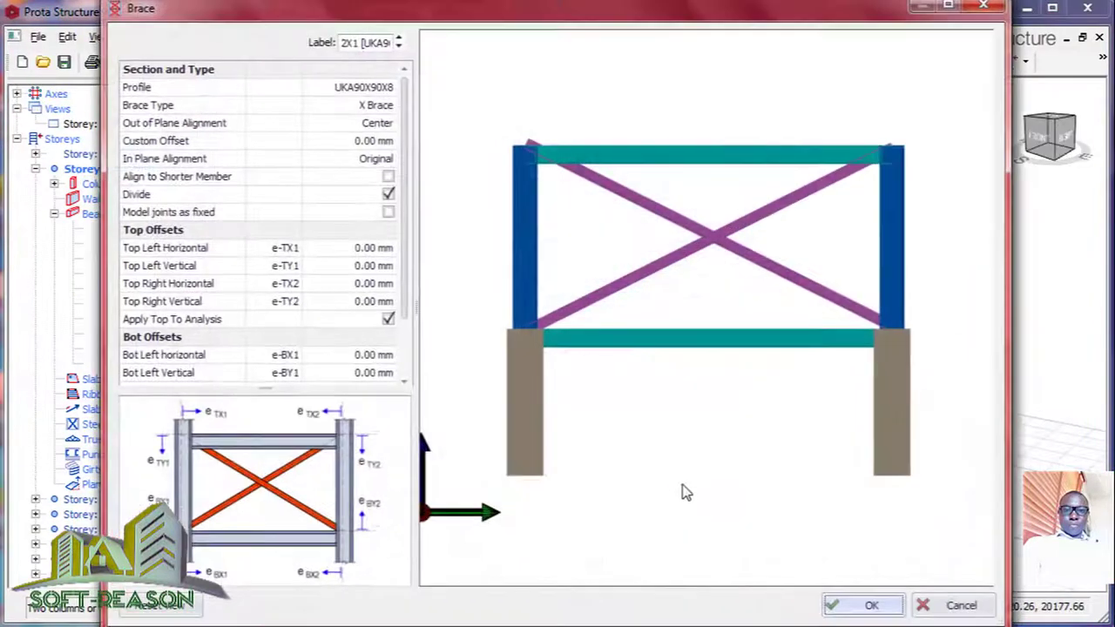
pyautogui.click(869, 602)
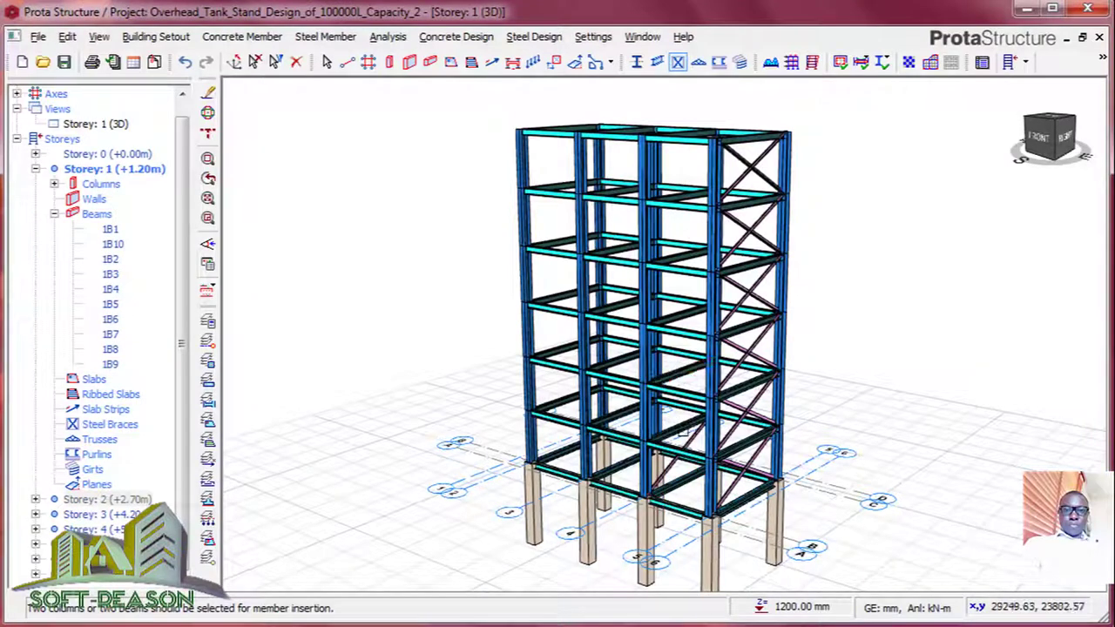
pyautogui.click(678, 436)
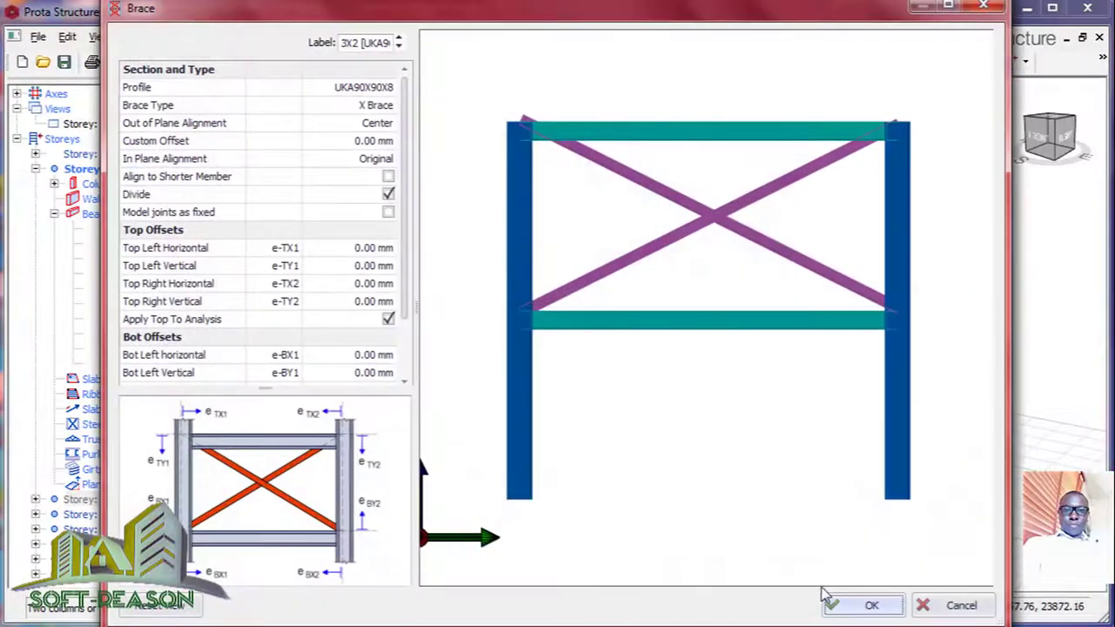
pyautogui.click(843, 610)
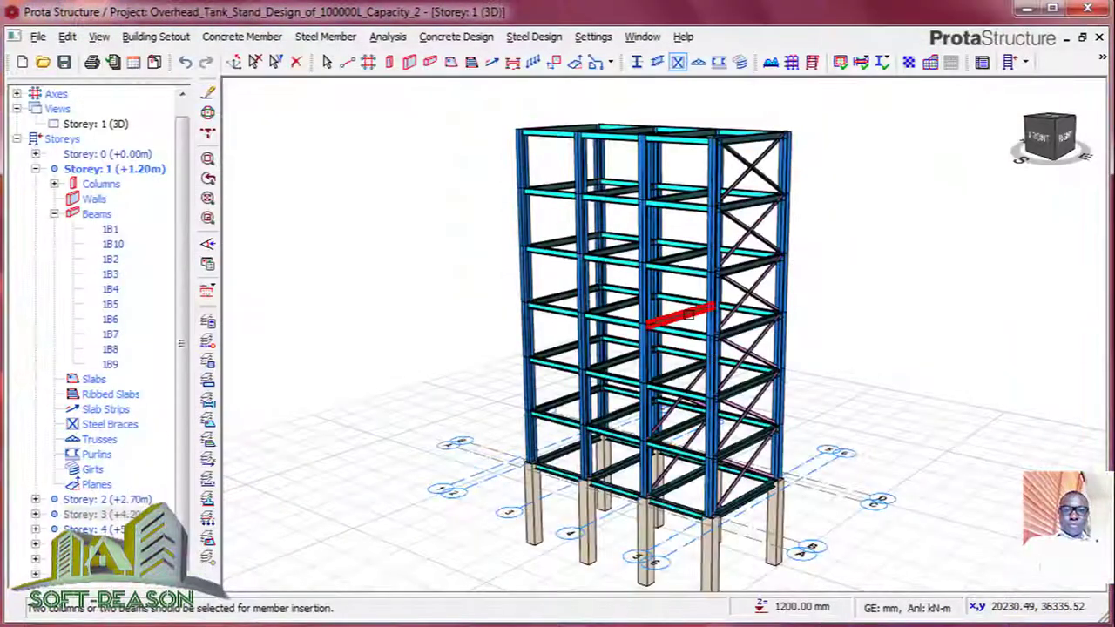
pyautogui.click(678, 374)
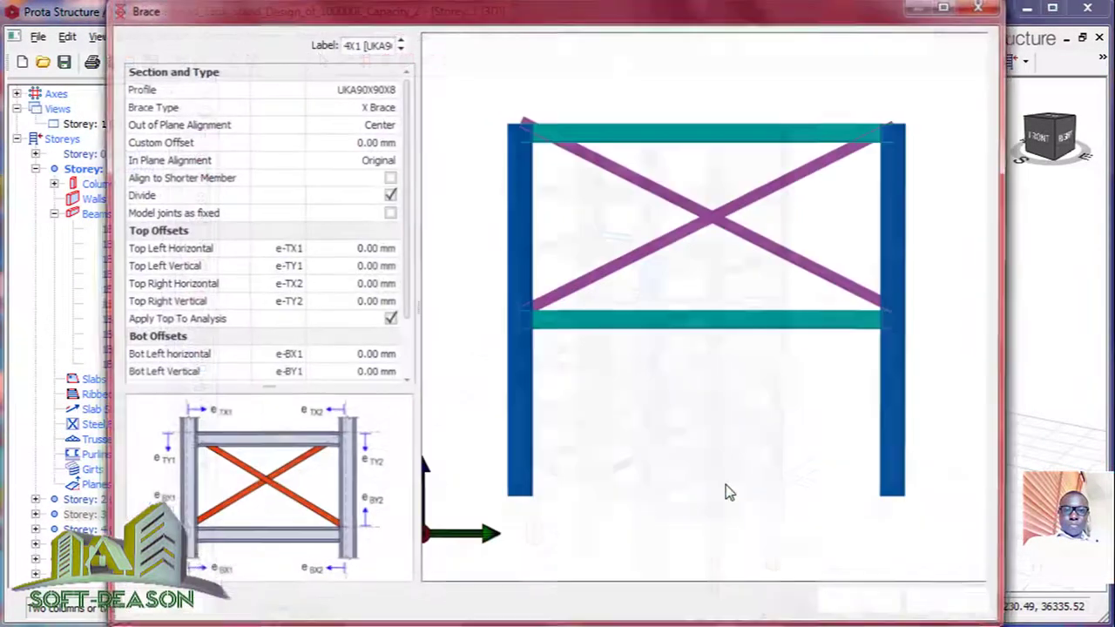
pyautogui.click(851, 604)
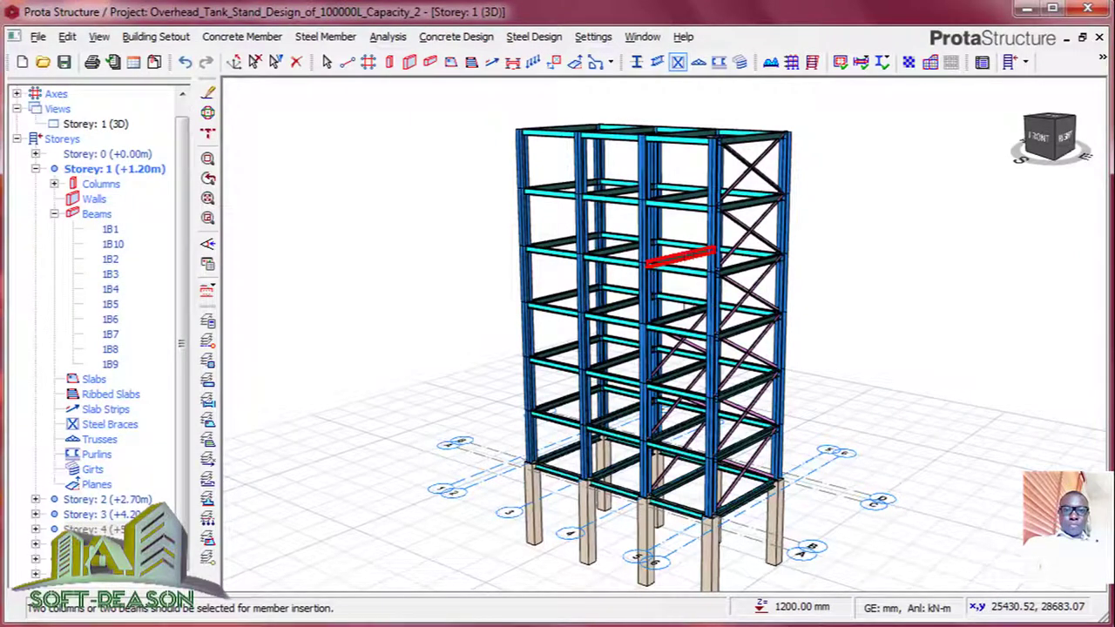
pyautogui.click(682, 315)
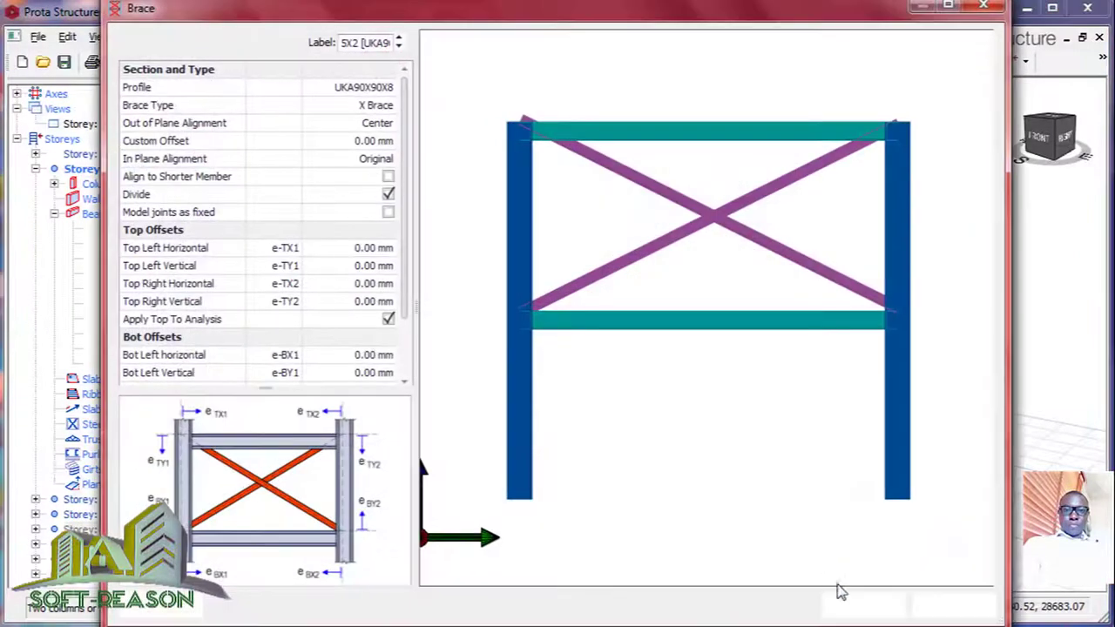
pyautogui.click(869, 607)
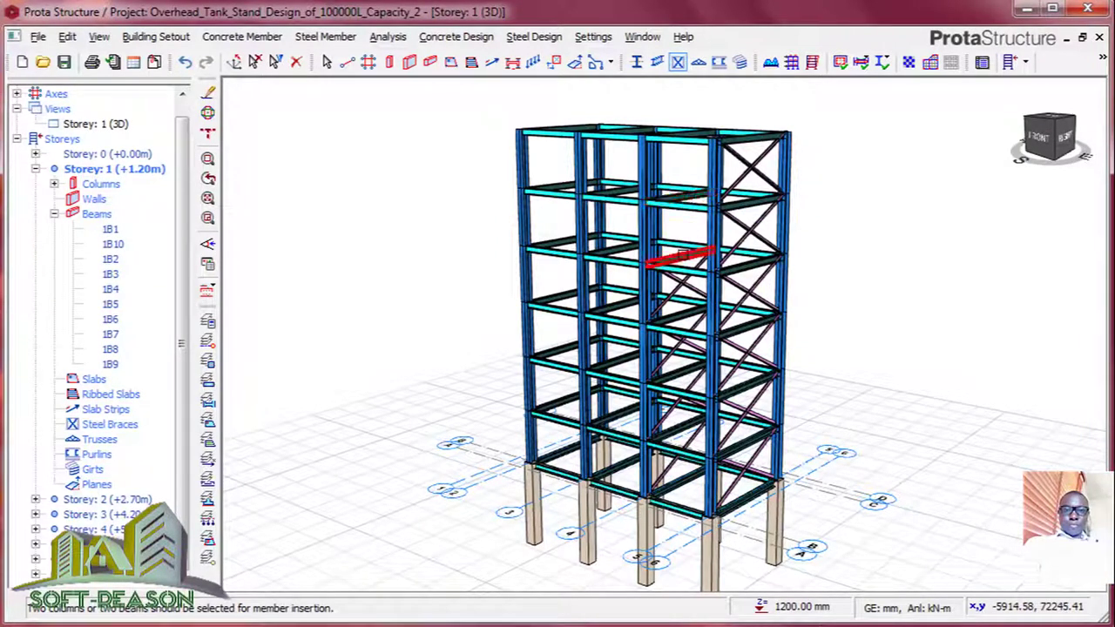
pyautogui.click(679, 256)
pyautogui.click(866, 604)
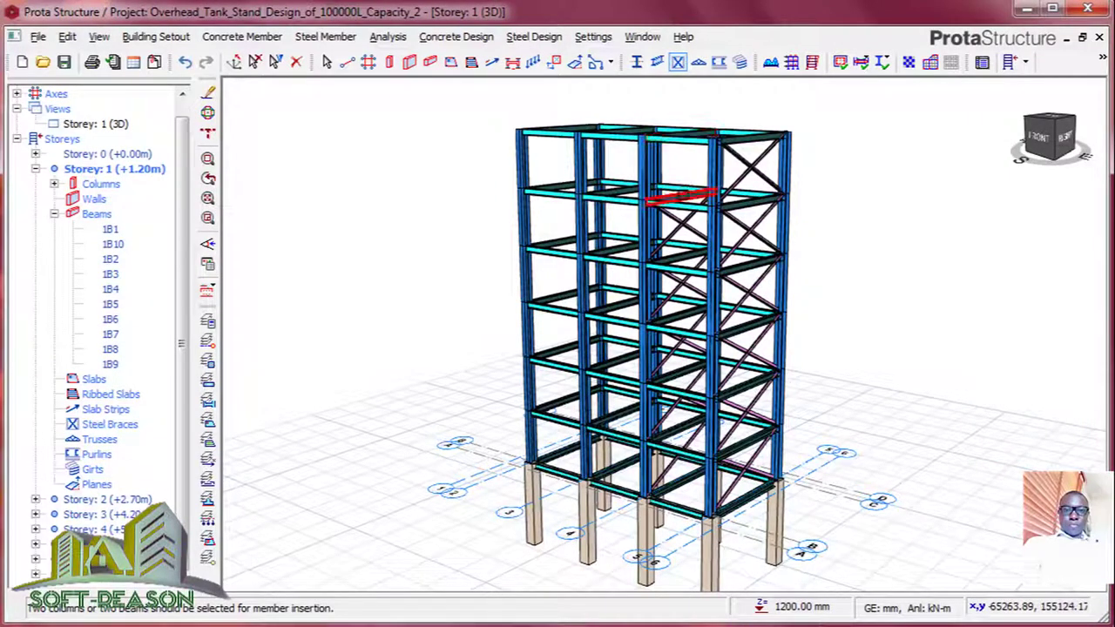
# Brace the next upper storey of the adjacent bay and save the project
pyautogui.click(684, 196)
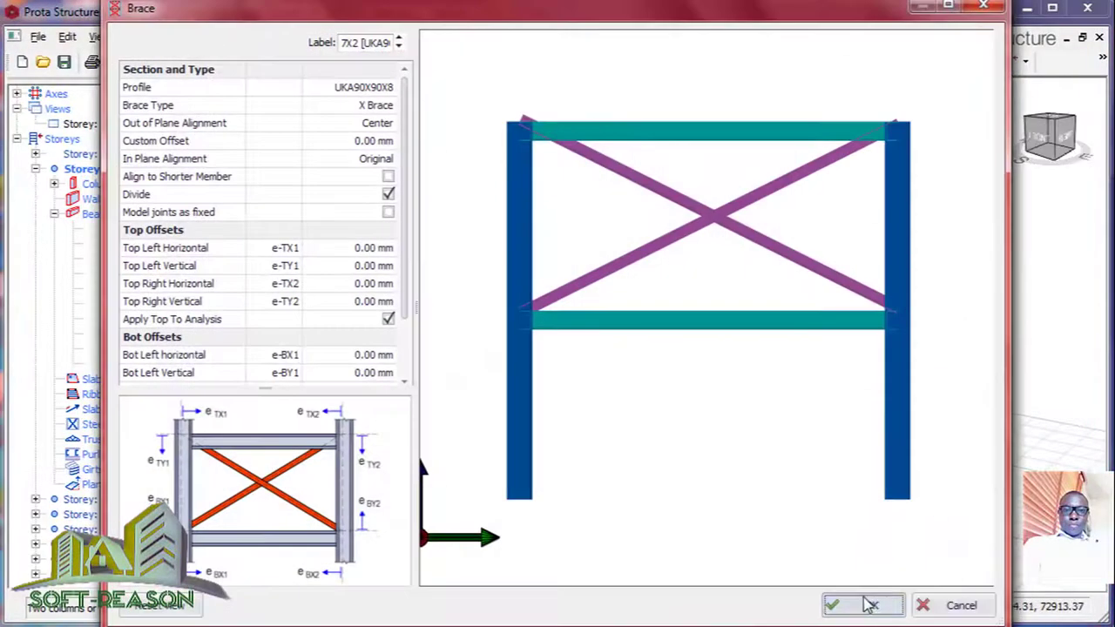
pyautogui.click(865, 602)
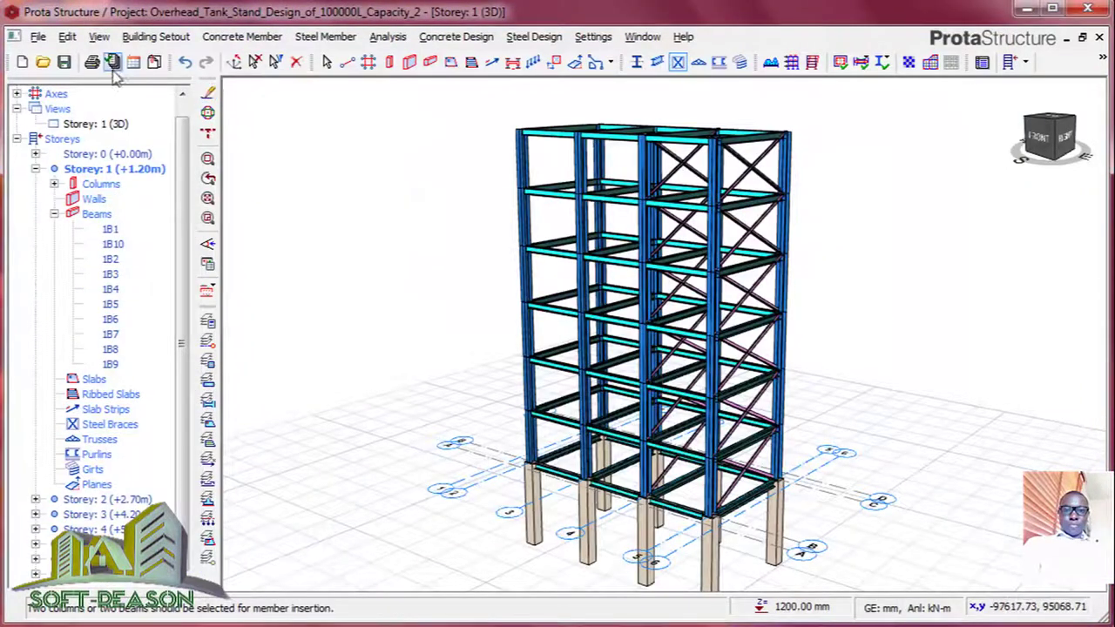
pyautogui.click(64, 62)
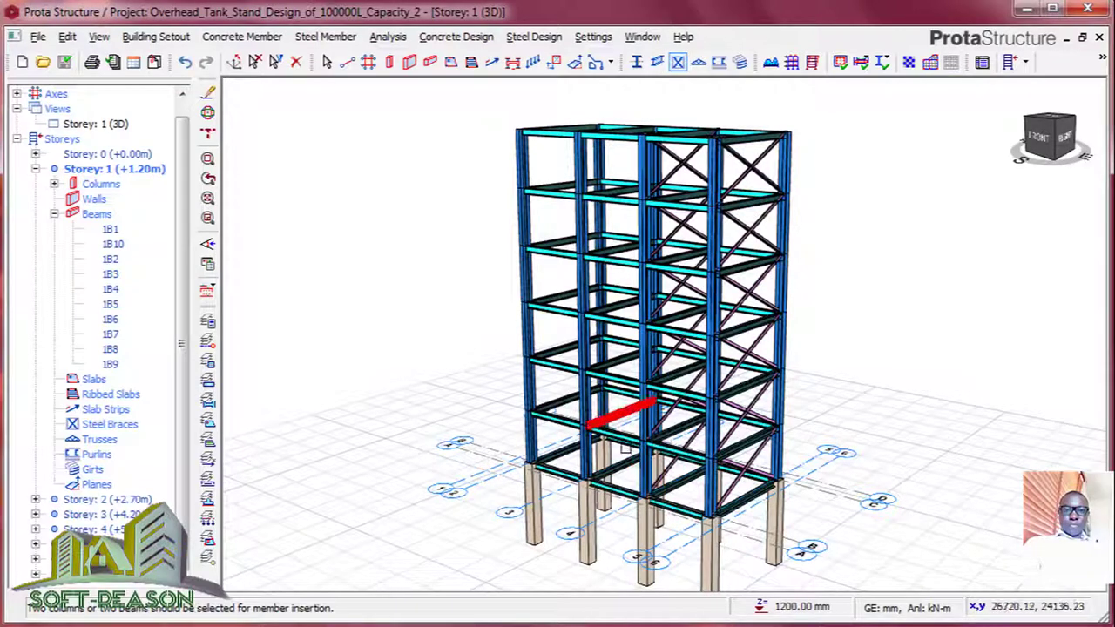
# Add X braces to three more front-face bays, working upward
pyautogui.click(624, 475)
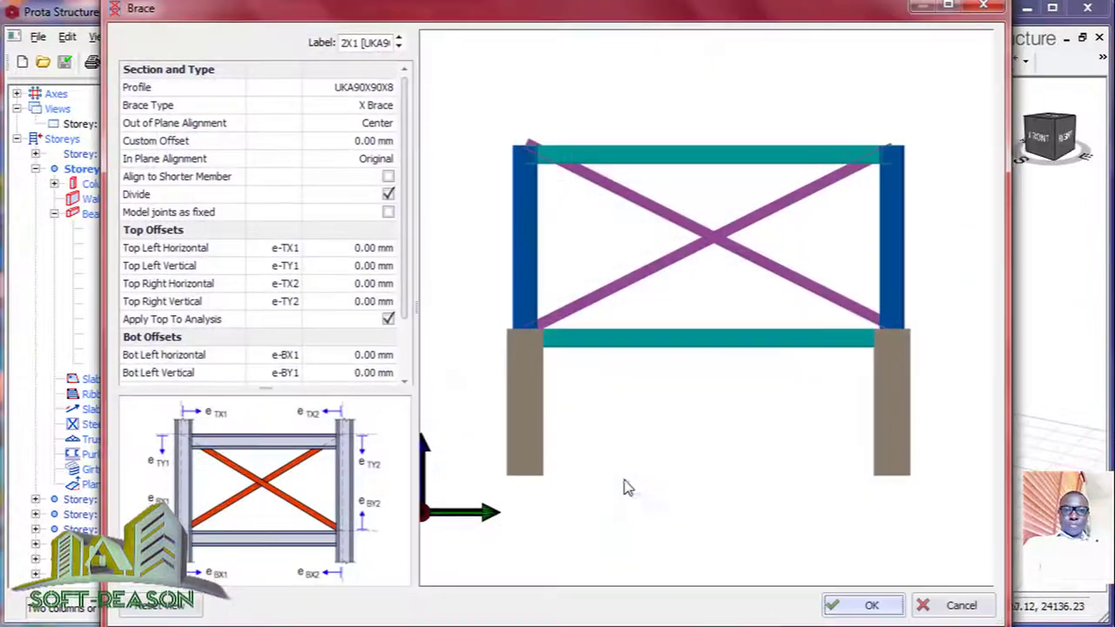
pyautogui.click(885, 613)
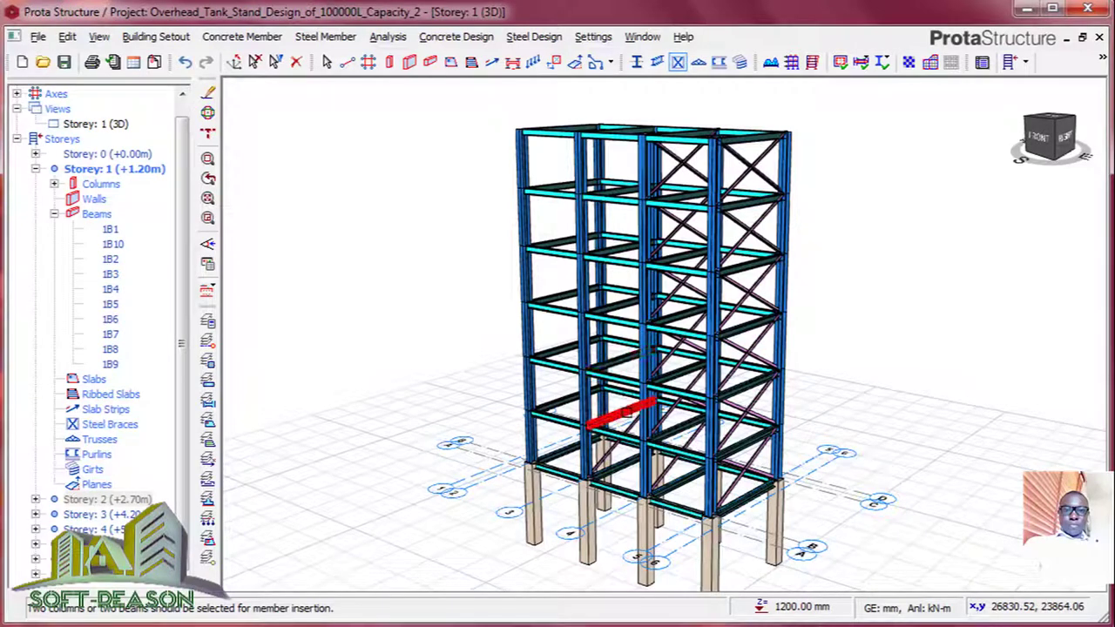
pyautogui.click(636, 414)
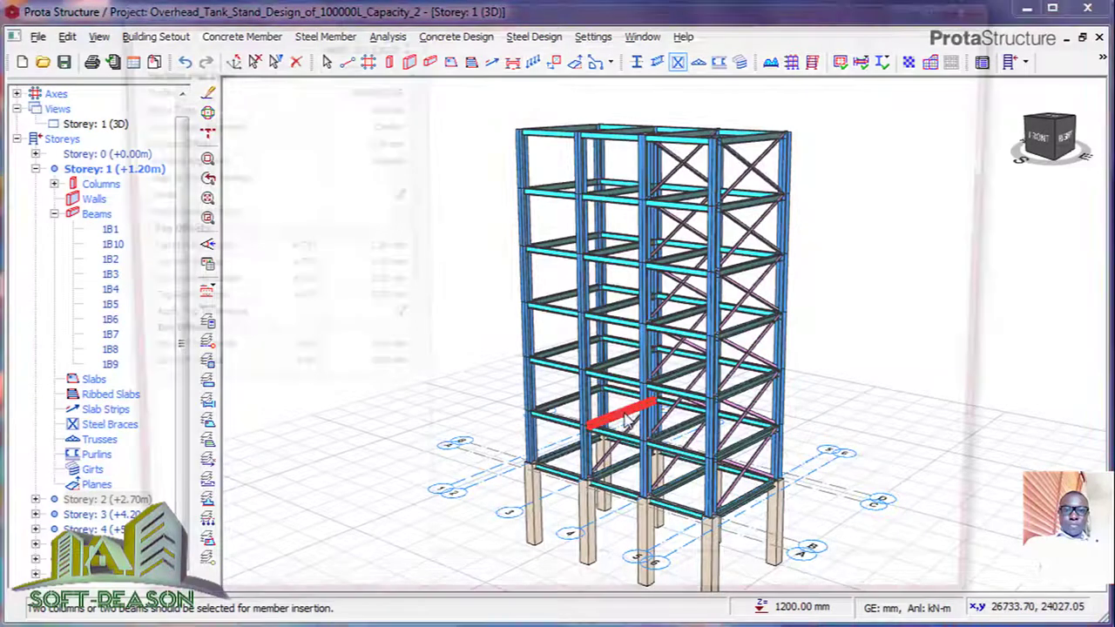
pyautogui.click(871, 605)
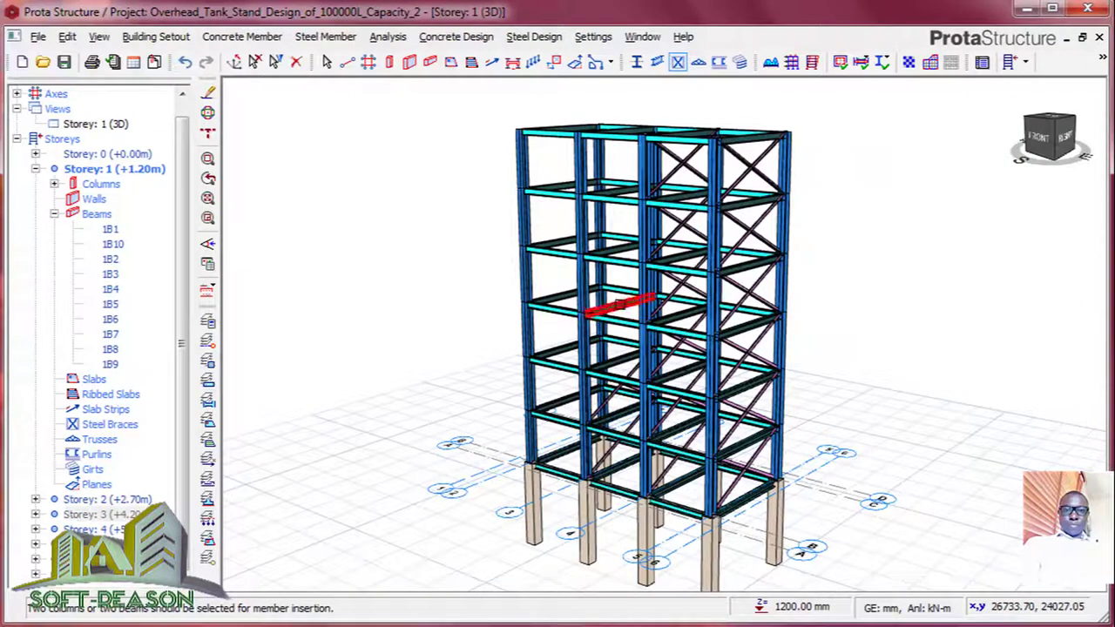
pyautogui.click(620, 362)
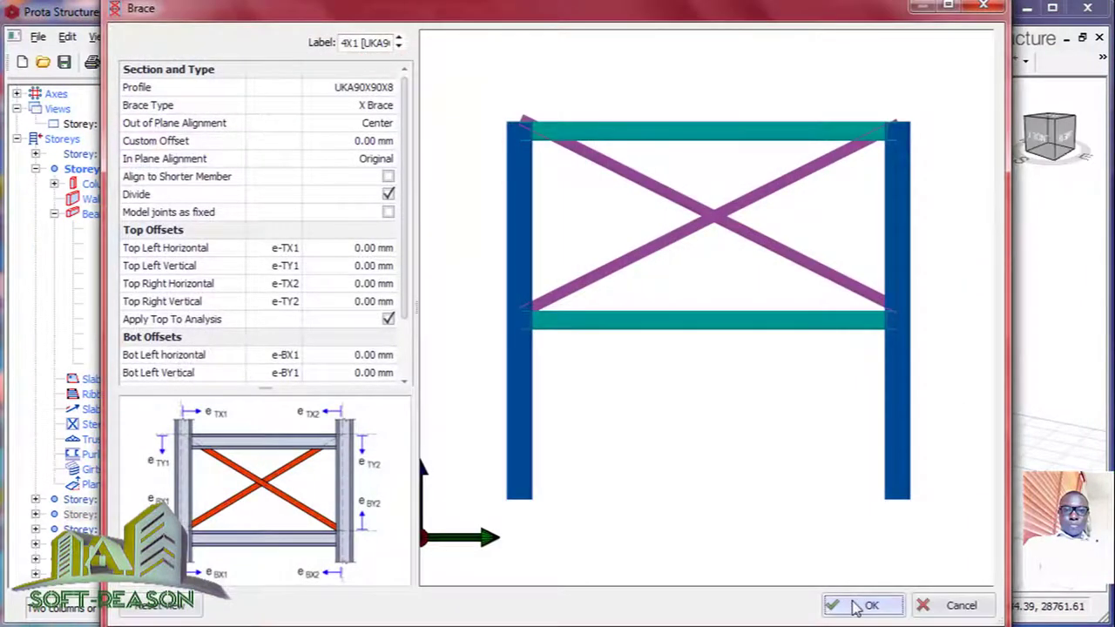
pyautogui.click(865, 605)
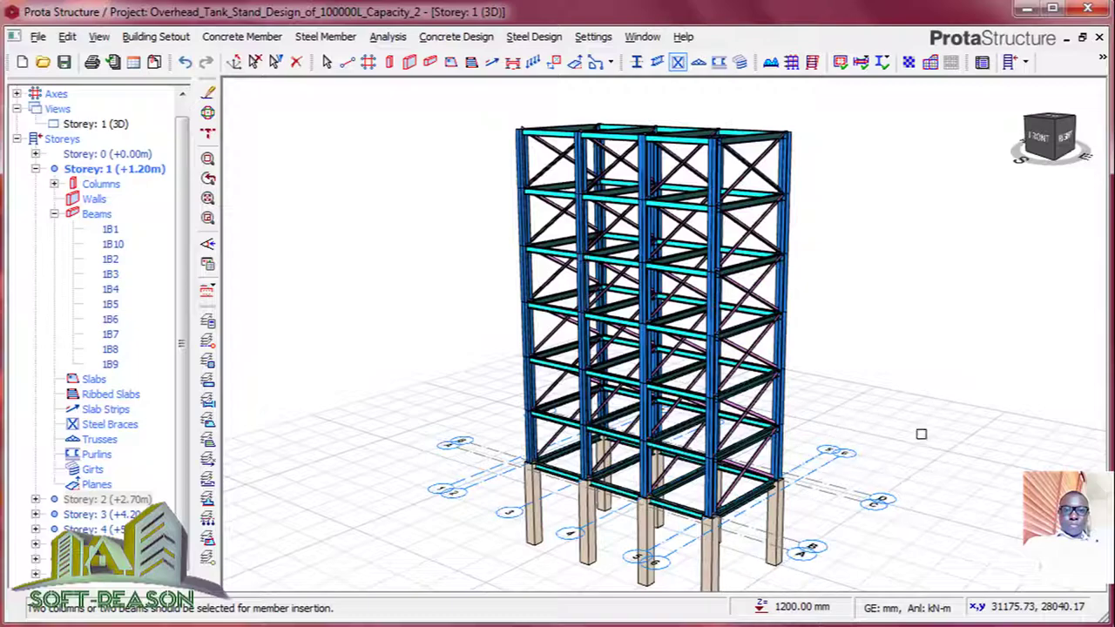
# Turn the model to its right-hand face and X-brace the upper side bays
pyautogui.moveTo(915, 436); pyautogui.dragTo(766, 438, button='middle')
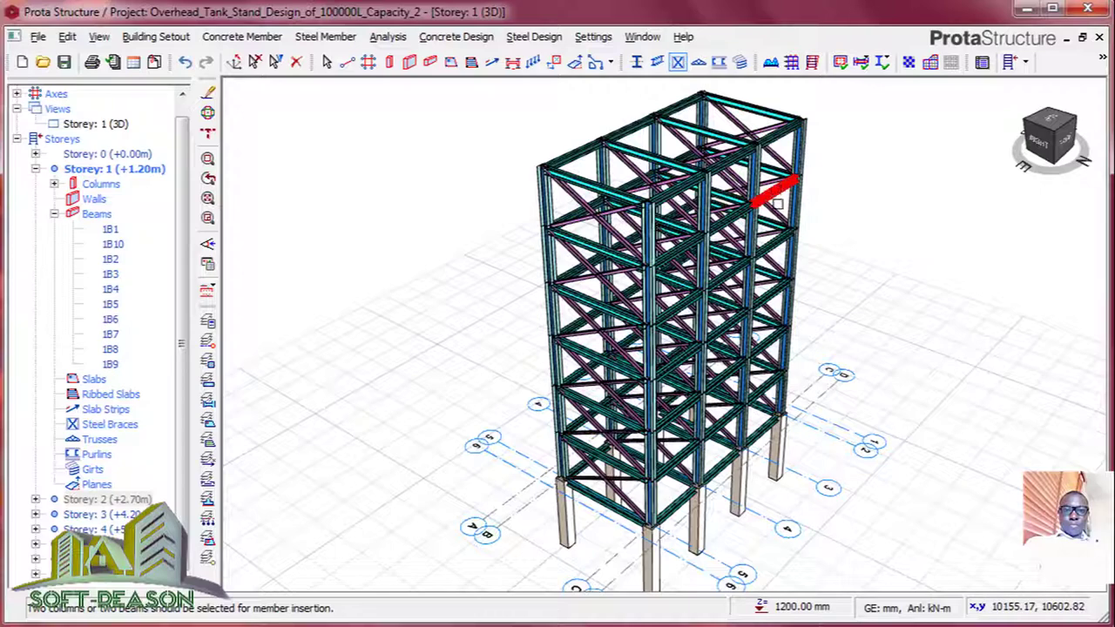
pyautogui.click(766, 183)
pyautogui.click(851, 601)
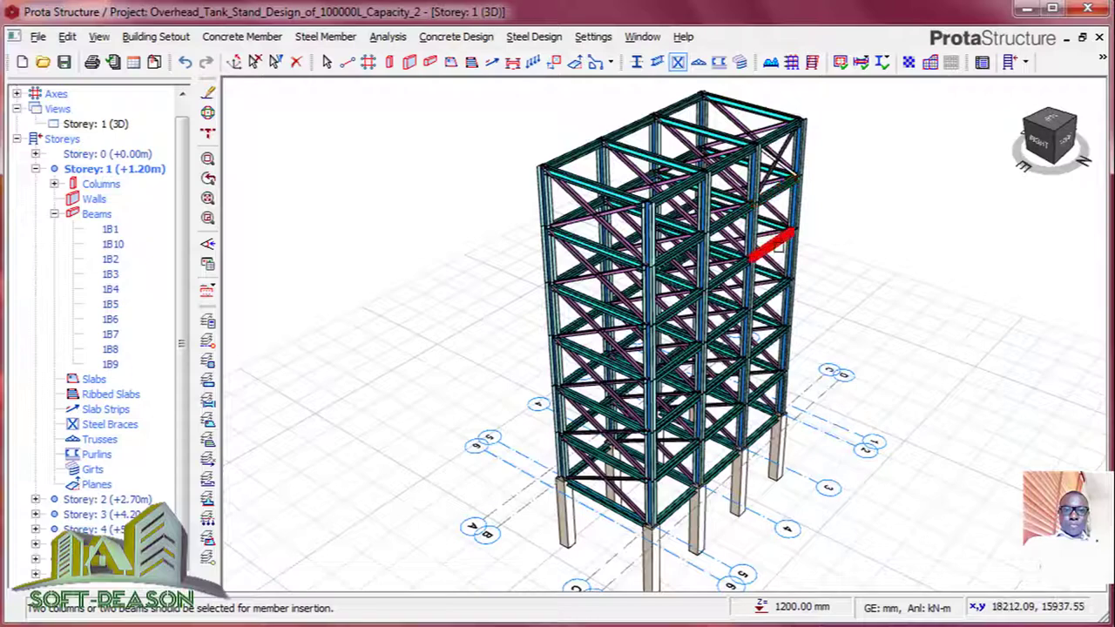
pyautogui.click(782, 286)
pyautogui.click(859, 602)
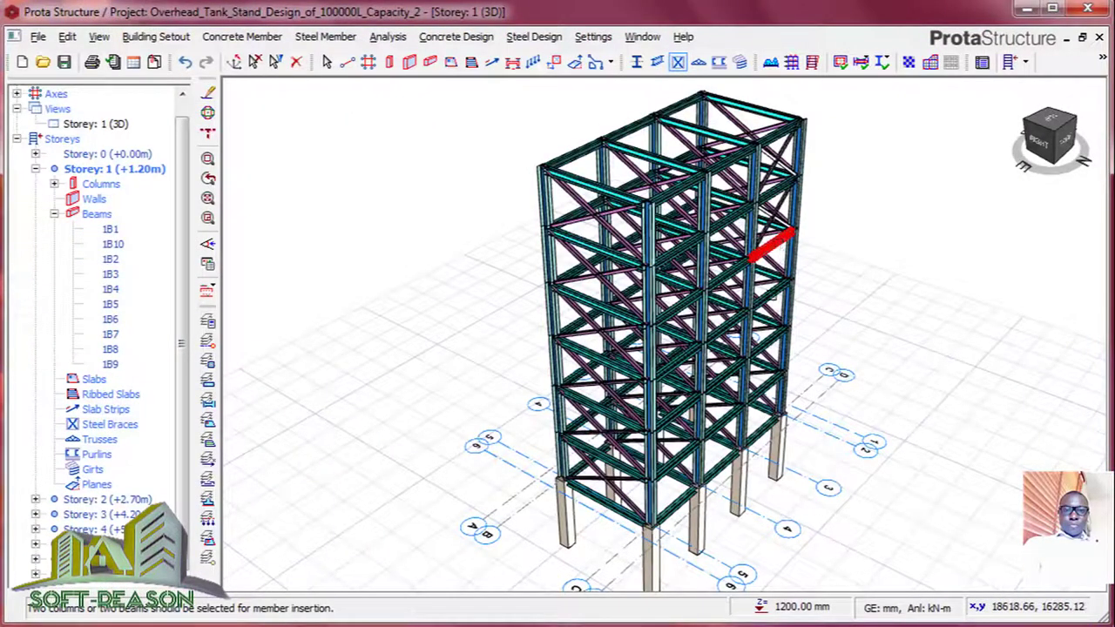
pyautogui.click(776, 294)
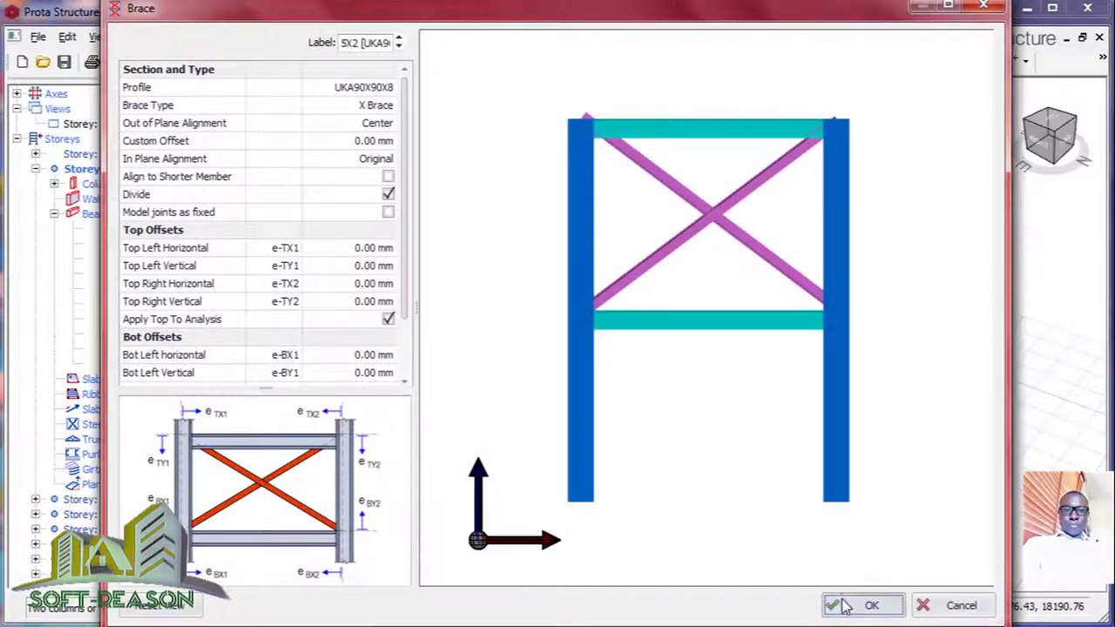
pyautogui.click(843, 605)
# Continue X-bracing the side bays downward through the lowest level
pyautogui.click(772, 290)
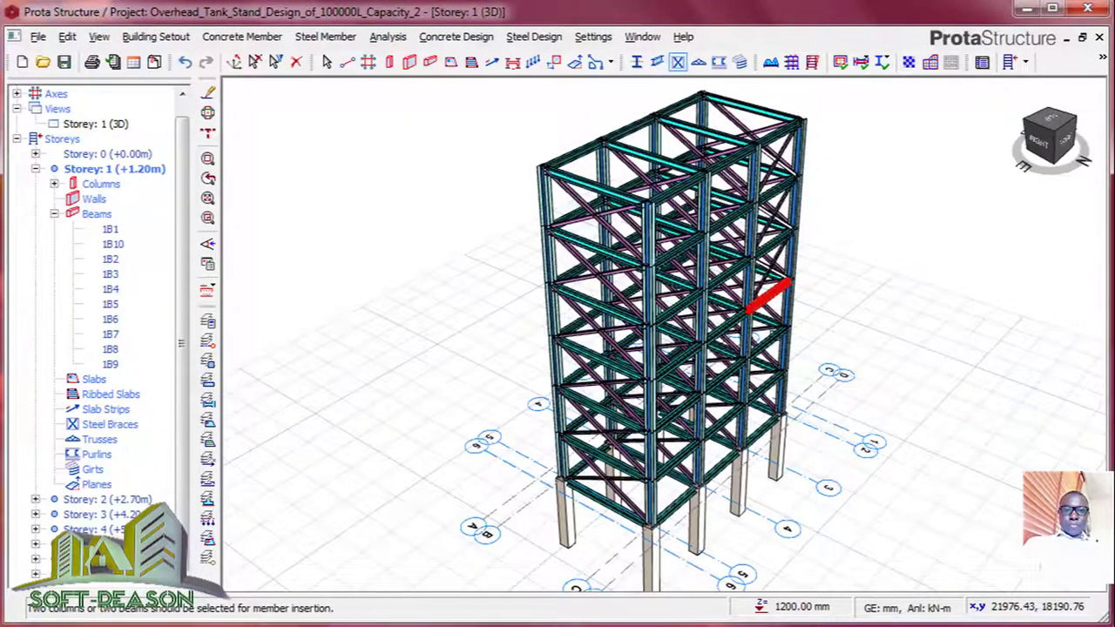
pyautogui.click(771, 340)
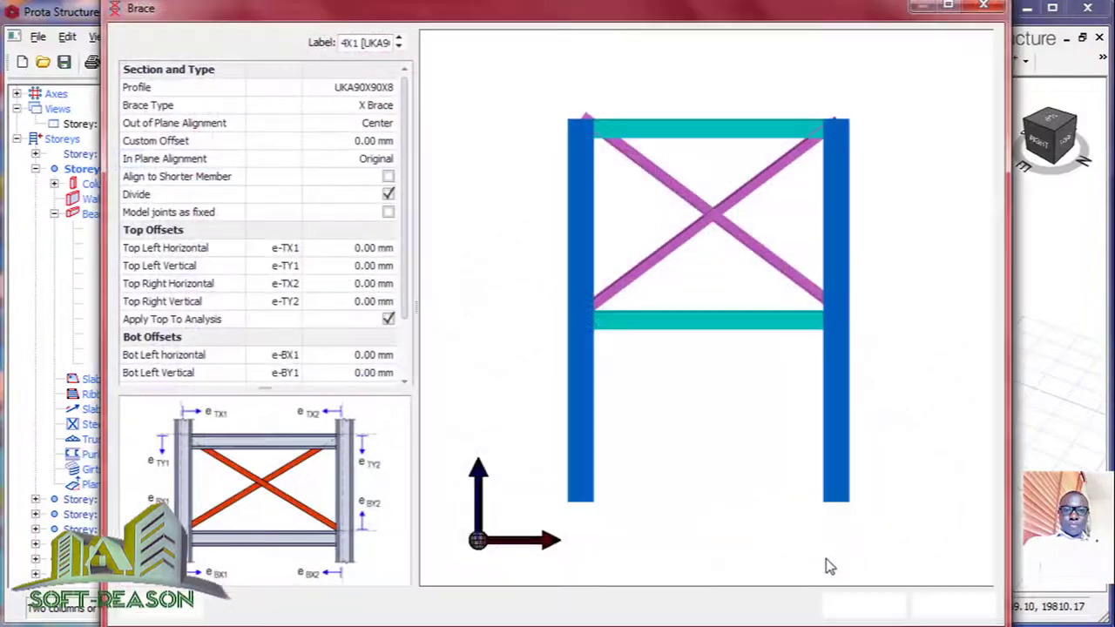
pyautogui.click(843, 605)
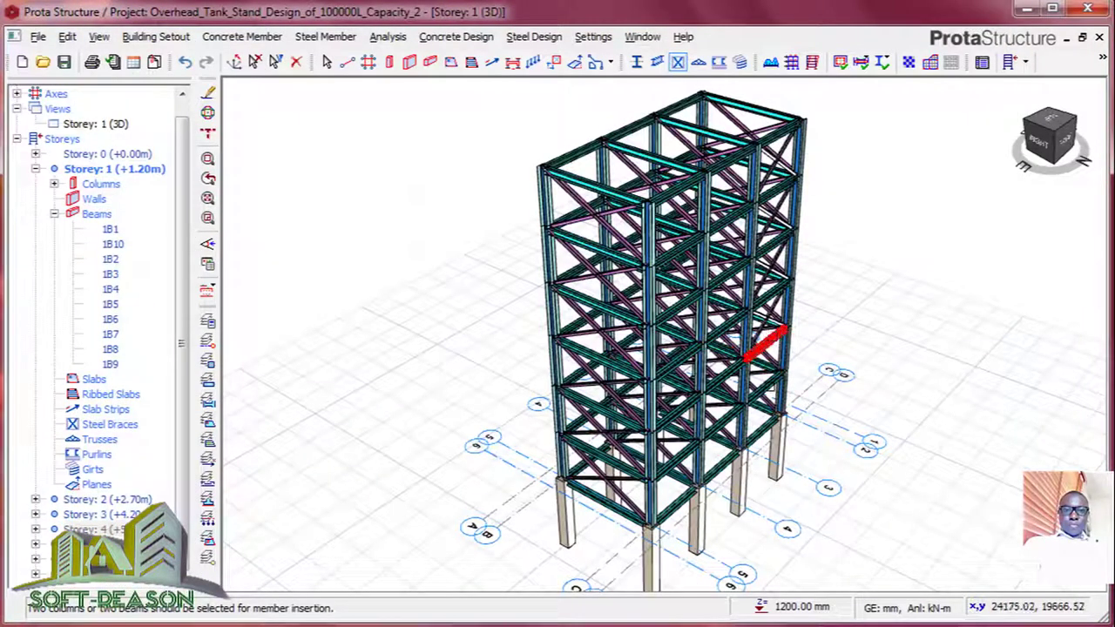
pyautogui.click(769, 386)
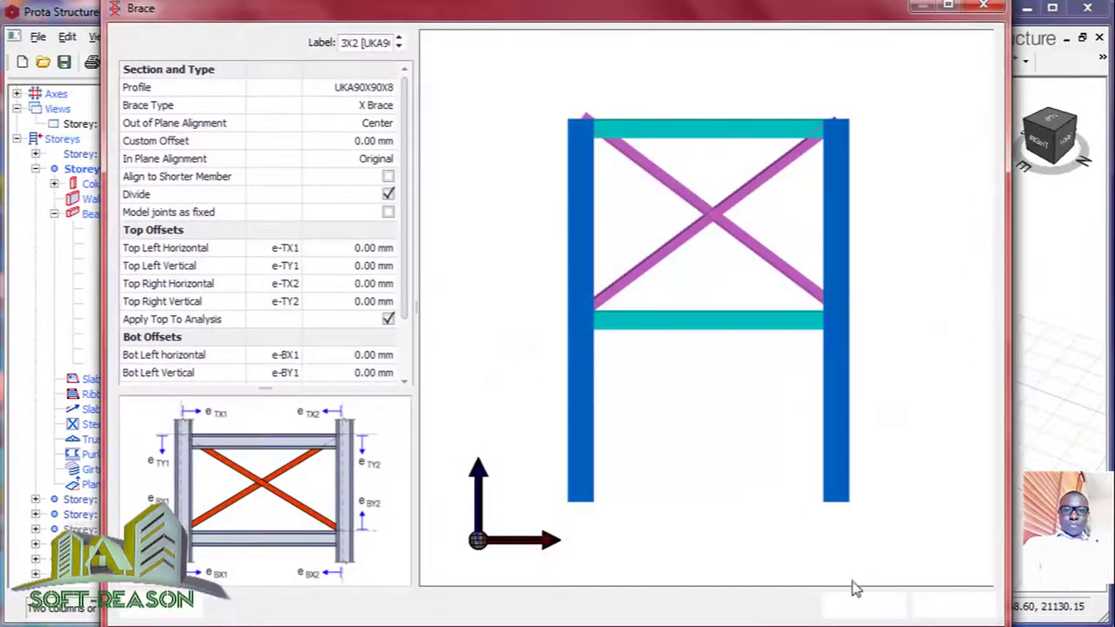
pyautogui.click(858, 606)
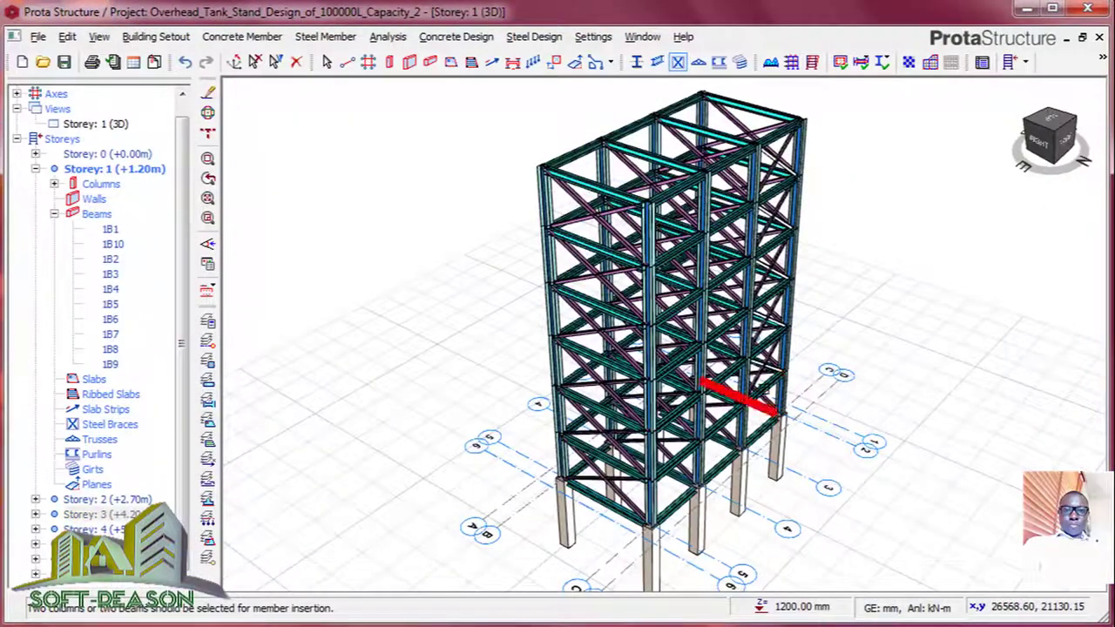
pyautogui.click(765, 428)
pyautogui.click(871, 607)
# Save the project, then X-brace the top two bays of the middle frame line
pyautogui.hotkey('ctrl', 's')
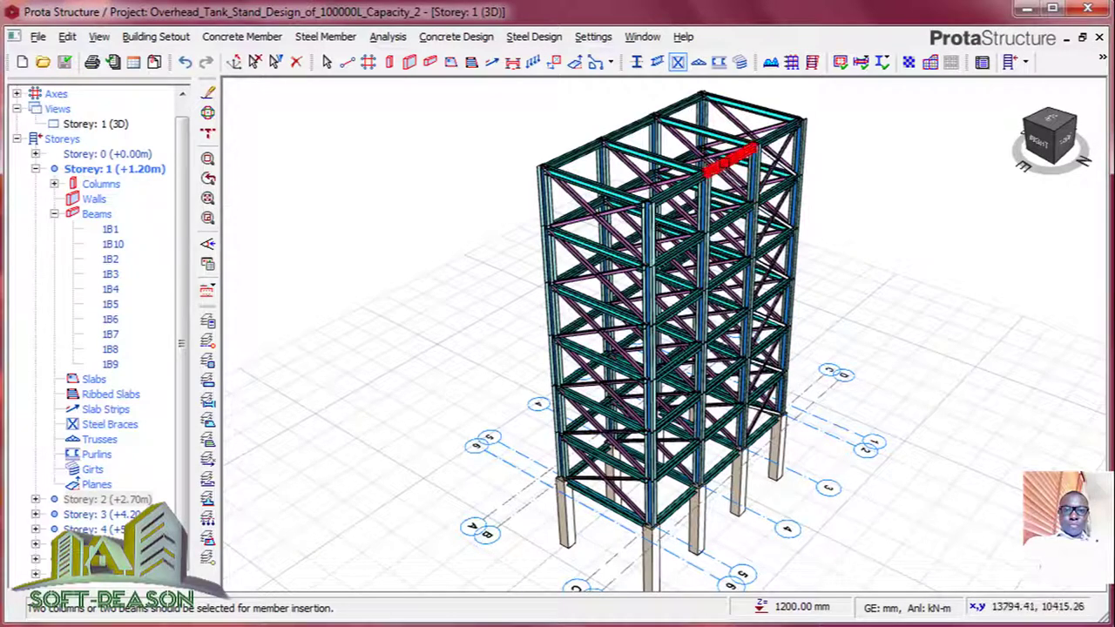
pyautogui.click(730, 161)
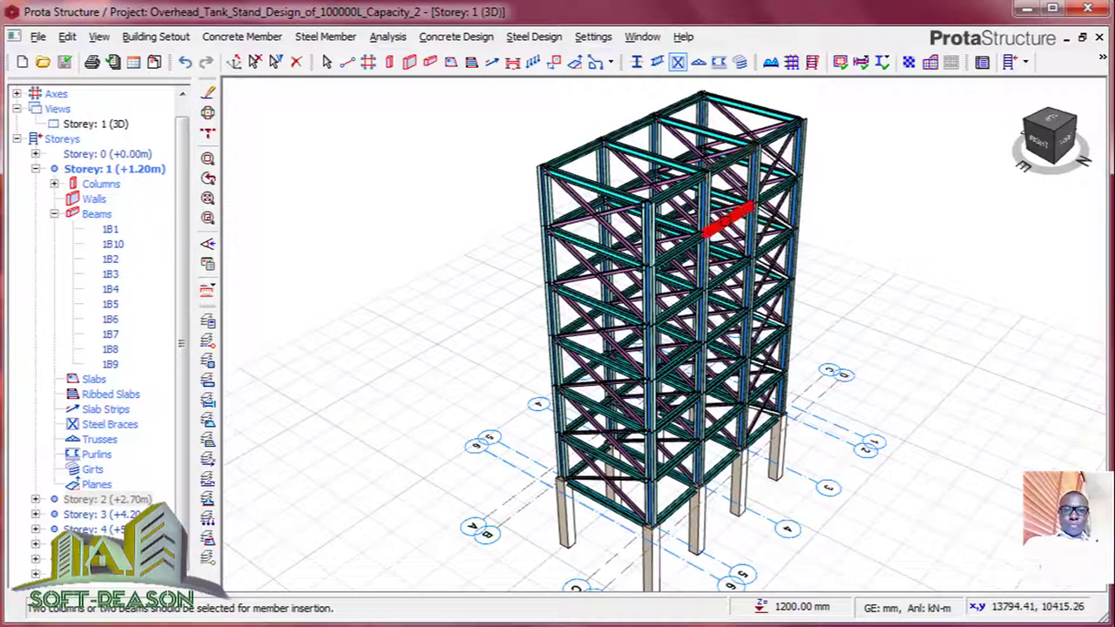
pyautogui.click(720, 223)
pyautogui.click(836, 605)
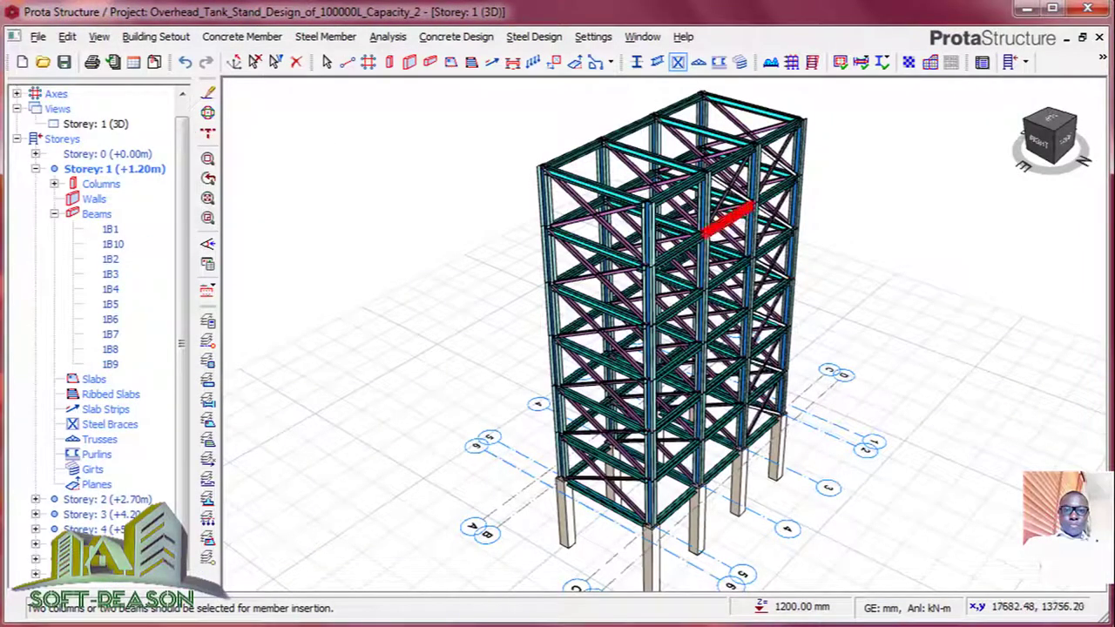
pyautogui.click(728, 217)
pyautogui.click(723, 273)
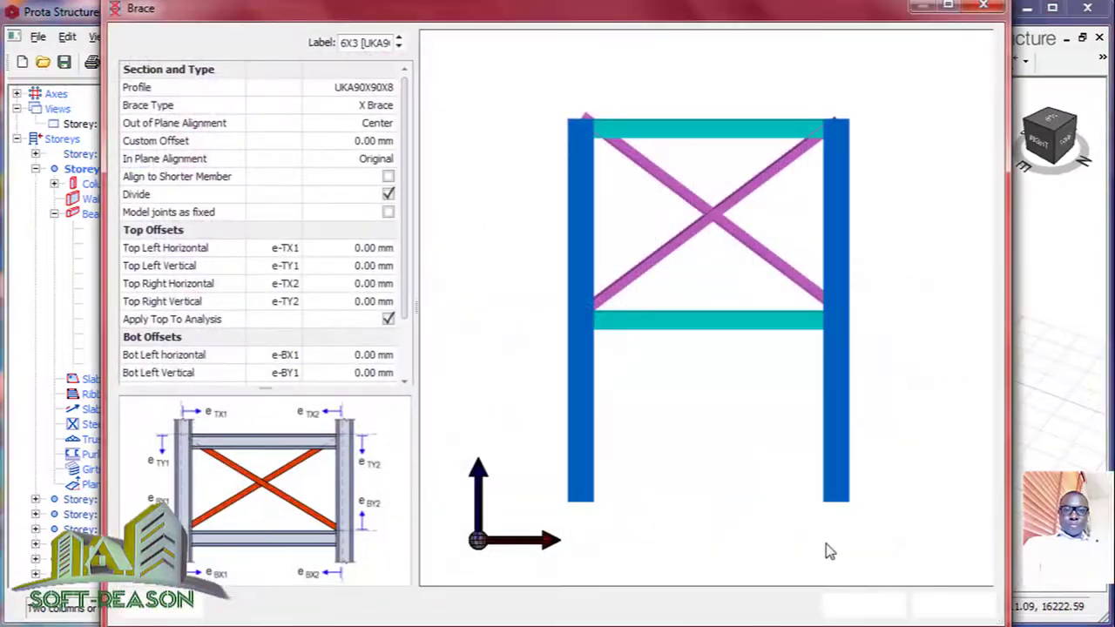
pyautogui.click(864, 607)
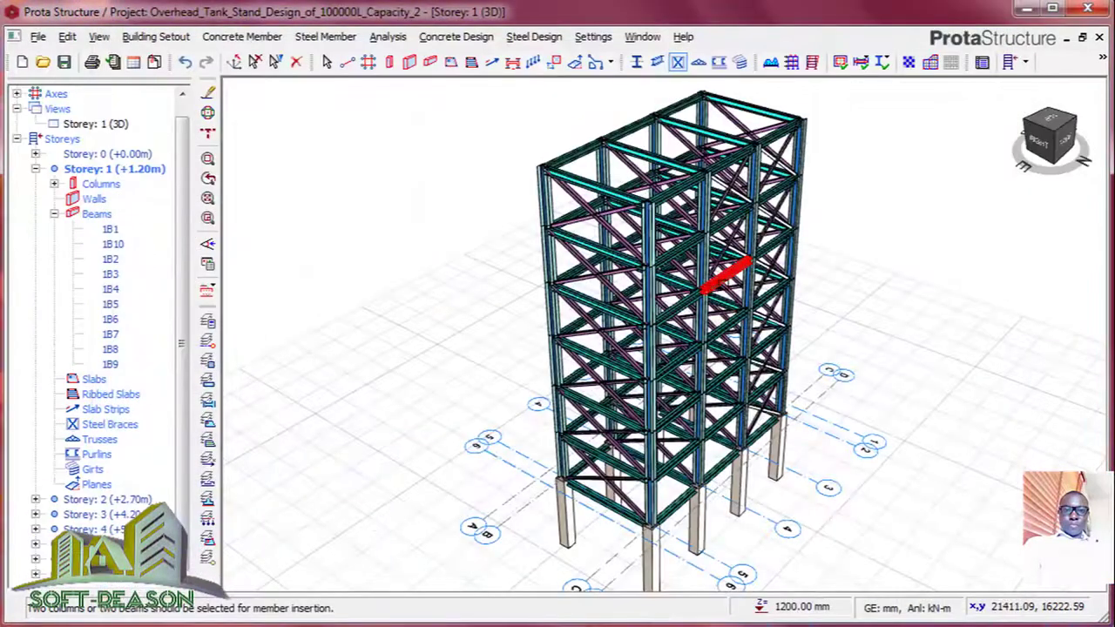
# X-brace the next middle-frame bay down and save the project again
pyautogui.click(728, 273)
pyautogui.click(722, 324)
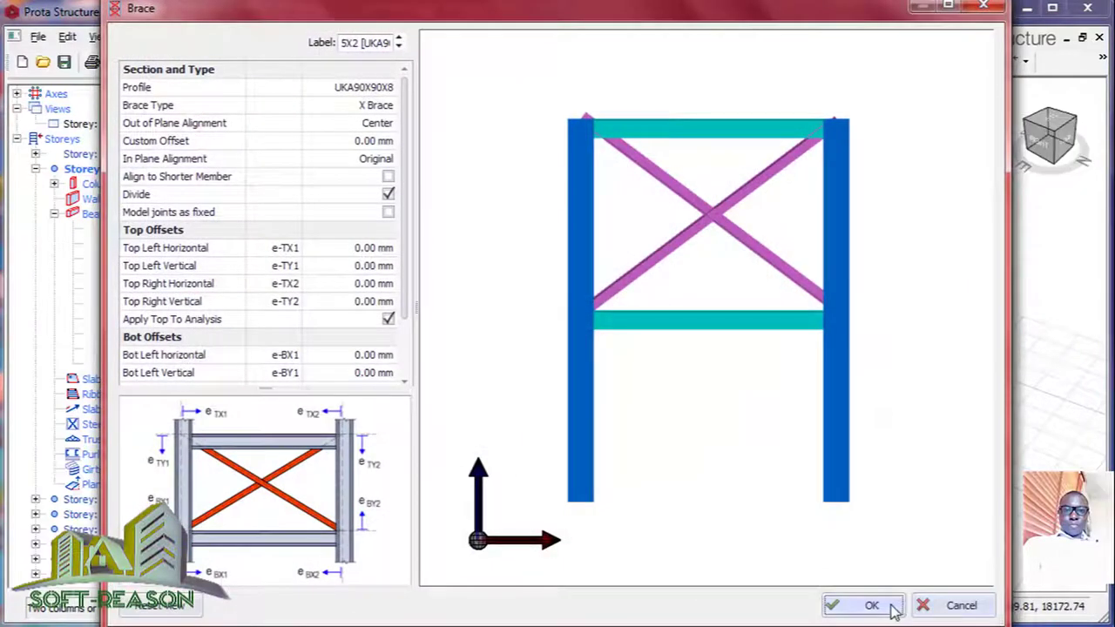
pyautogui.click(893, 609)
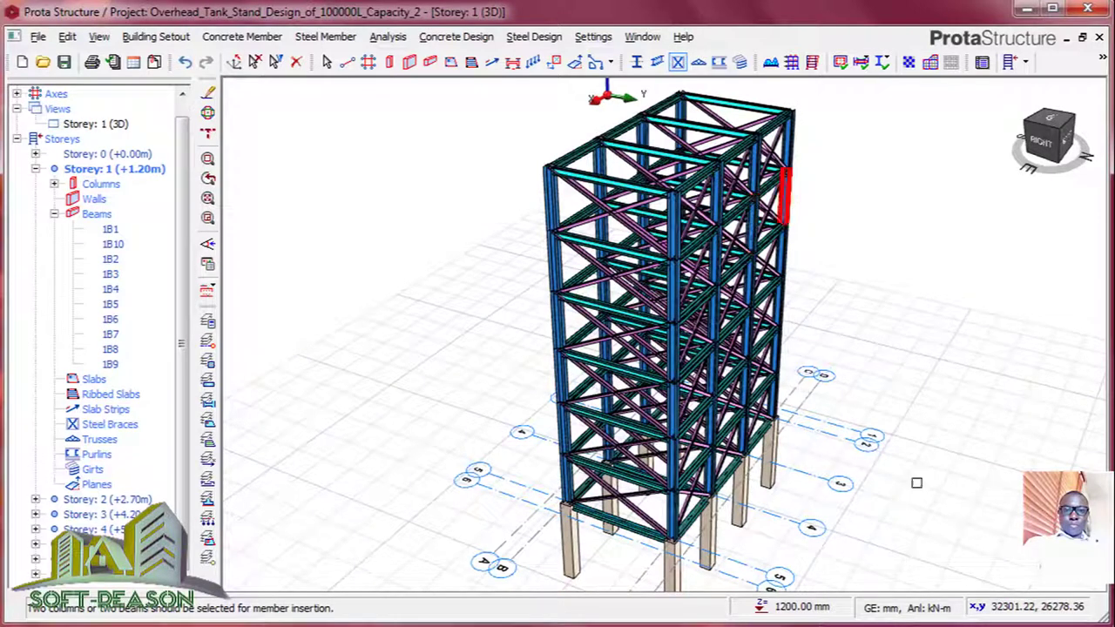
pyautogui.click(63, 62)
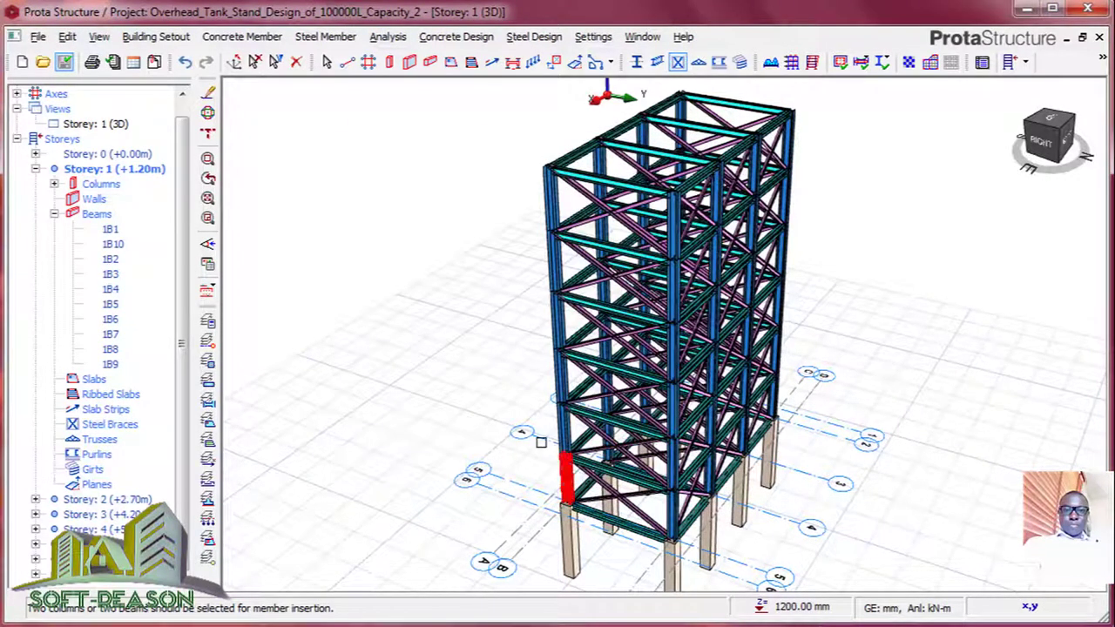
# Turn the model and X-brace three more bays, starting from the top-left roof beam
pyautogui.moveTo(575, 462); pyautogui.dragTo(679, 431, button='middle')
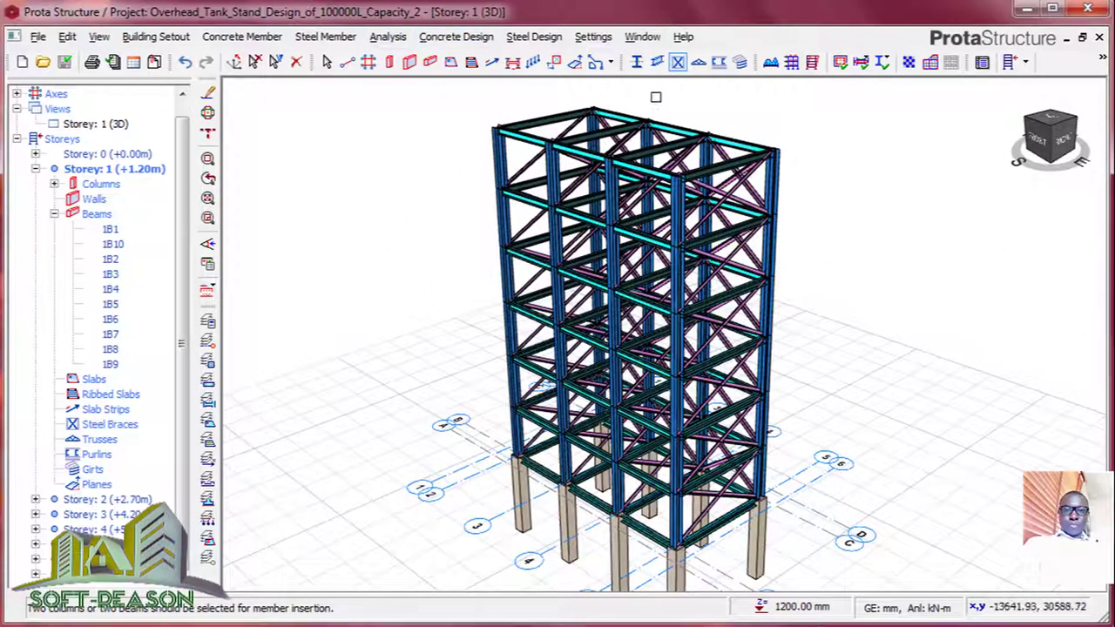
pyautogui.click(657, 62)
pyautogui.click(522, 137)
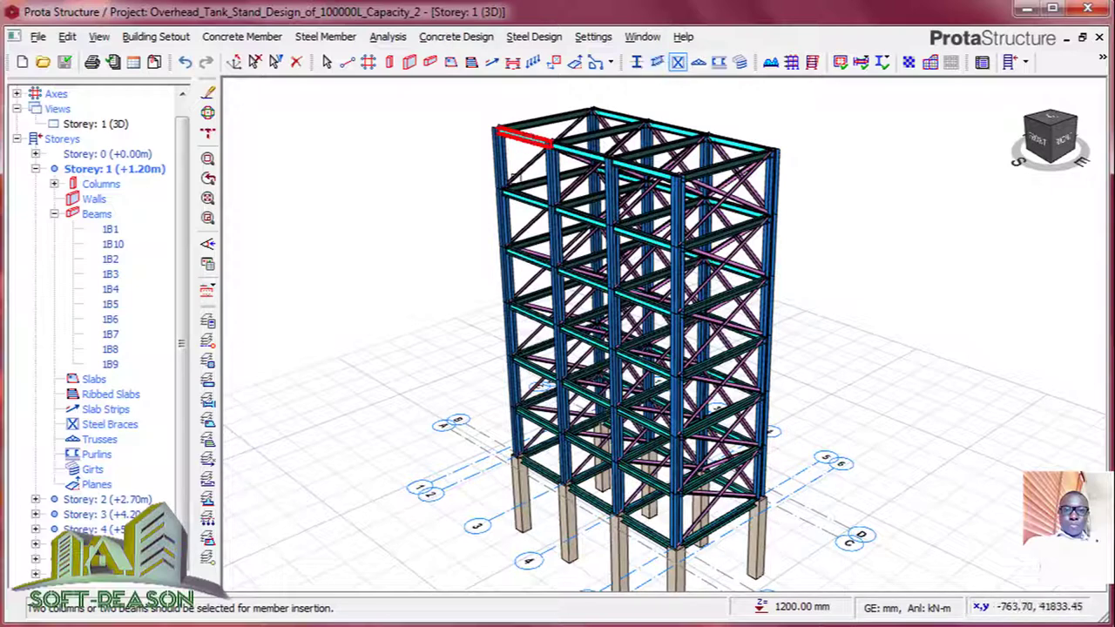
pyautogui.click(516, 193)
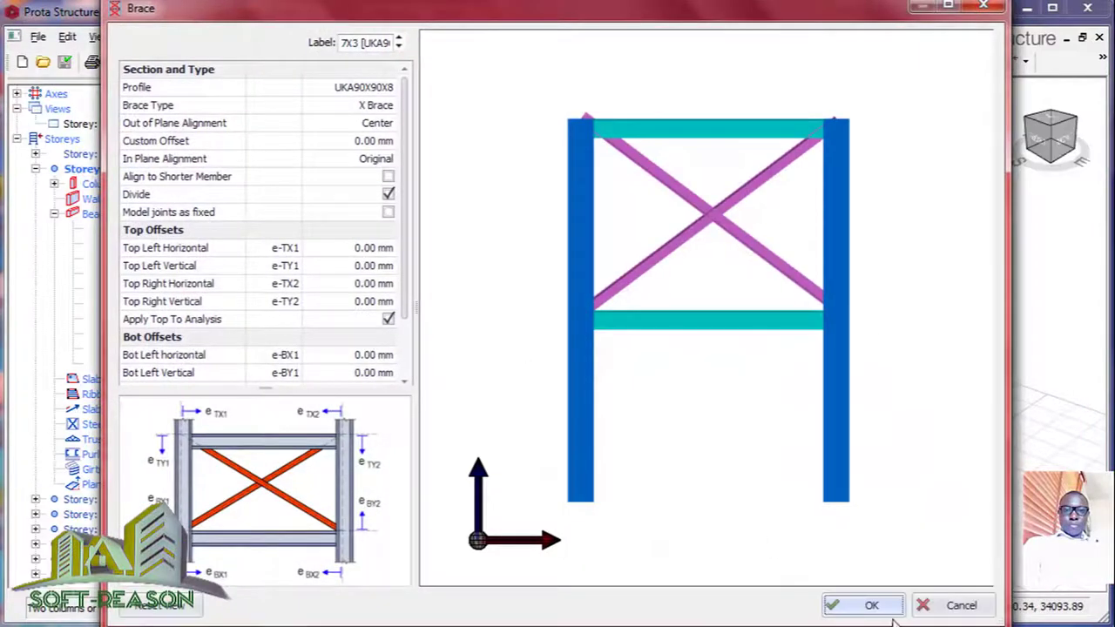
pyautogui.click(849, 604)
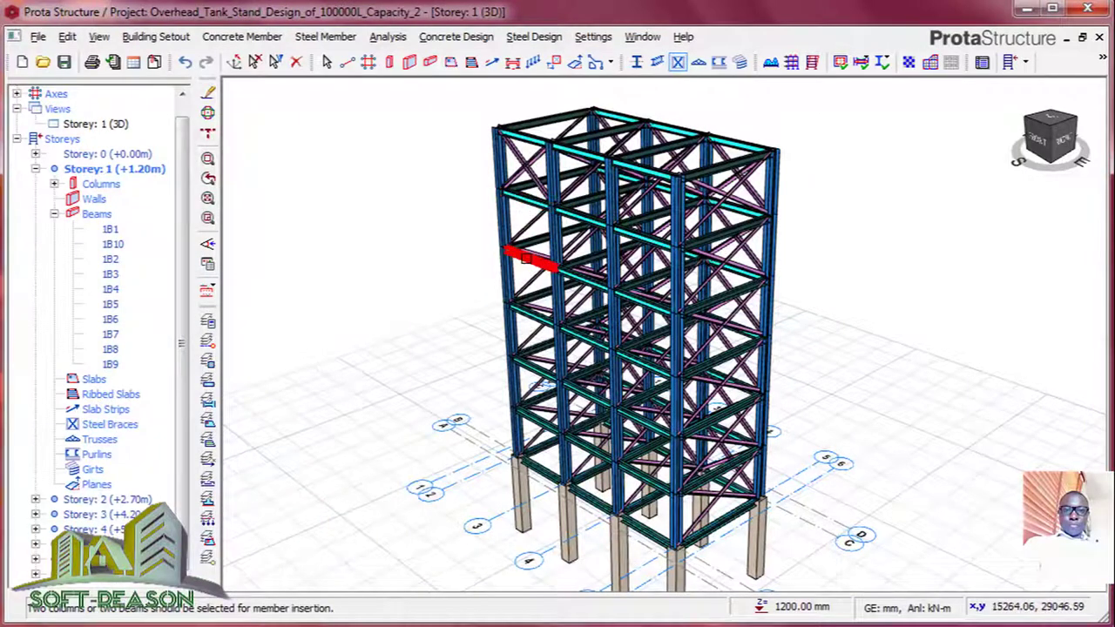
pyautogui.click(533, 306)
pyautogui.click(862, 604)
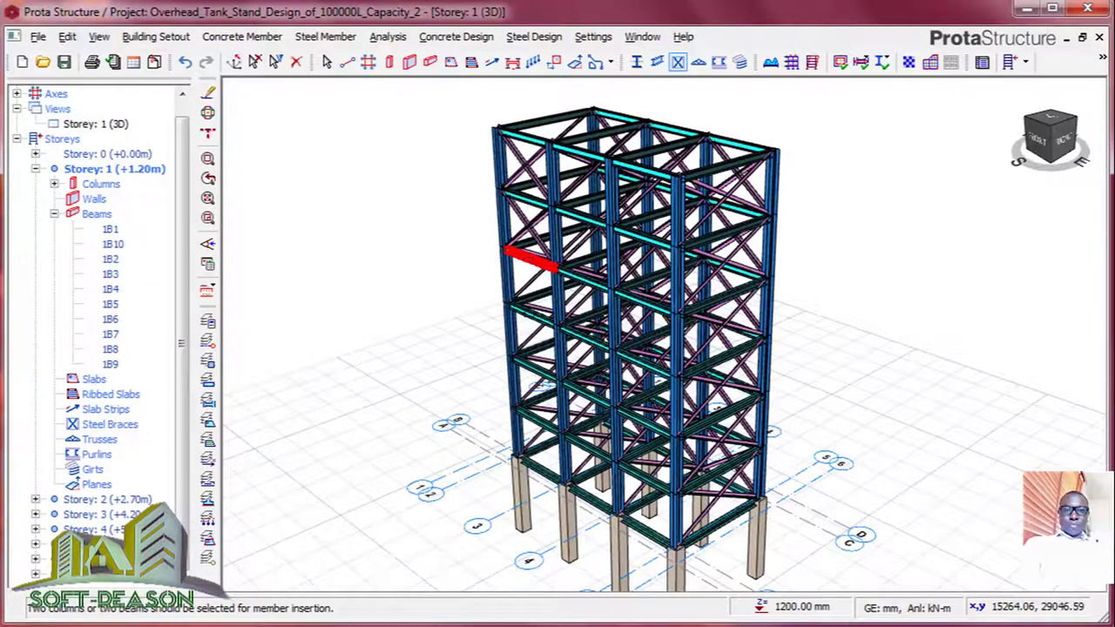
pyautogui.click(533, 313)
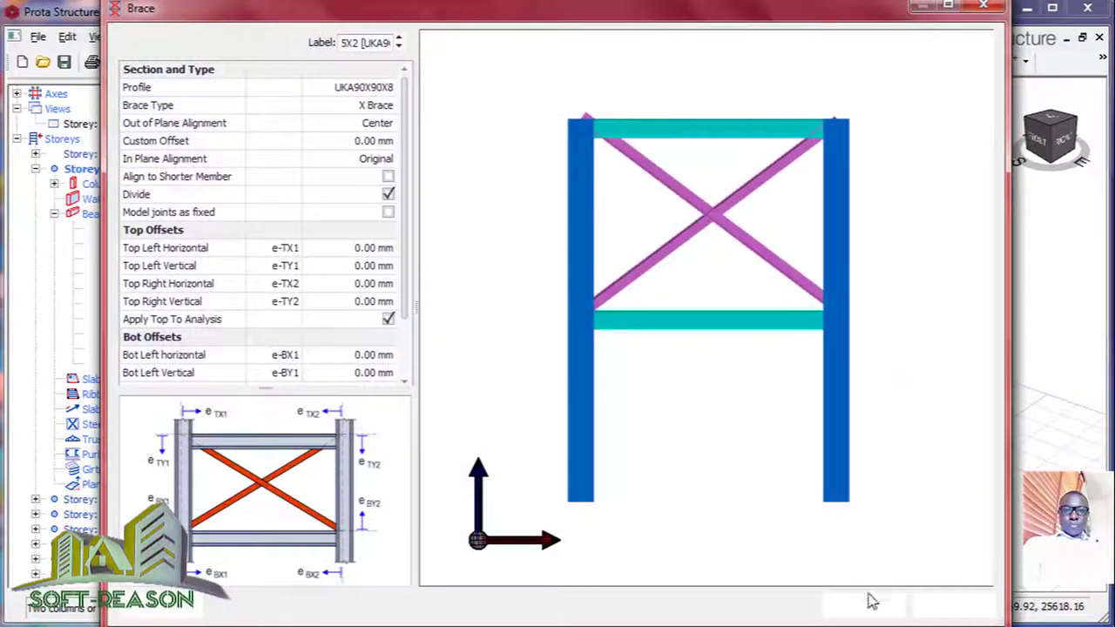
pyautogui.click(874, 605)
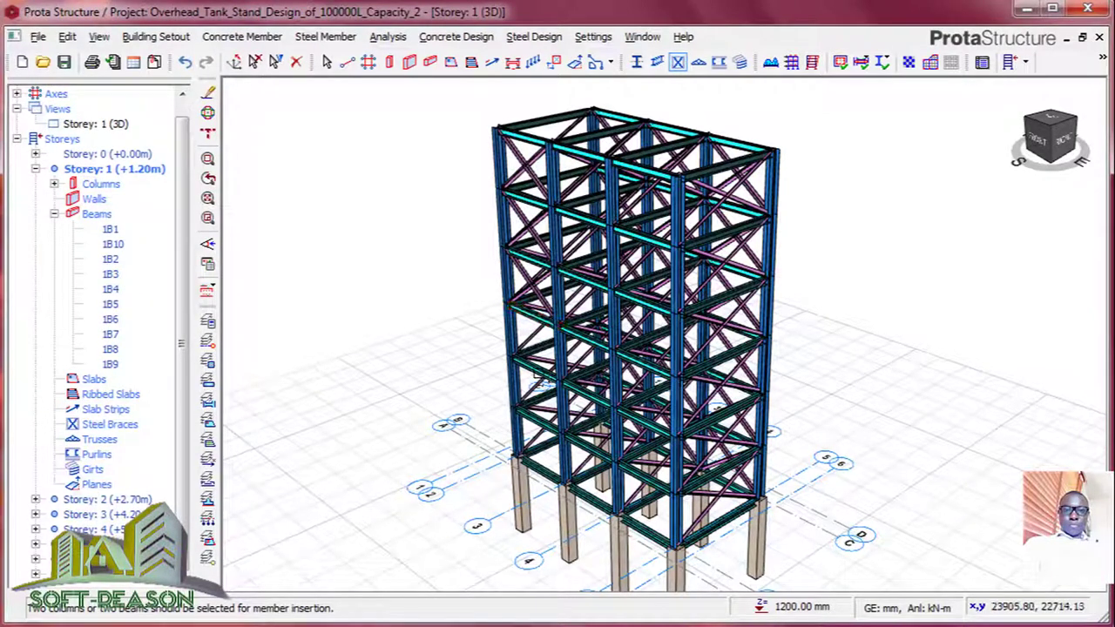
# Add UKA90X90X8 X braces to three further lower bays
pyautogui.click(685, 535)
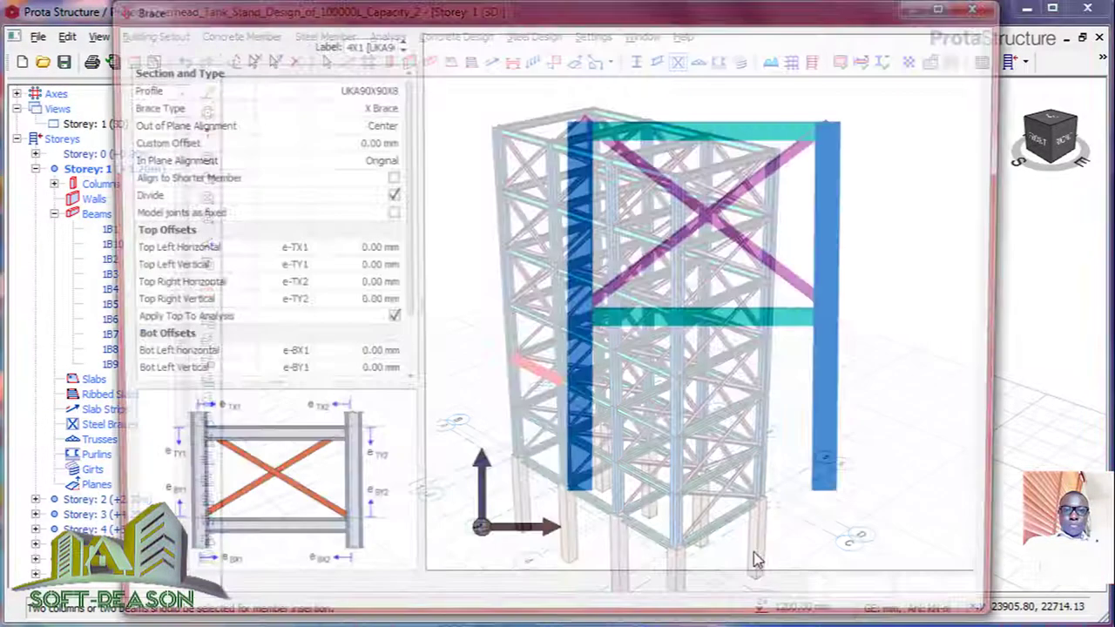
pyautogui.click(864, 603)
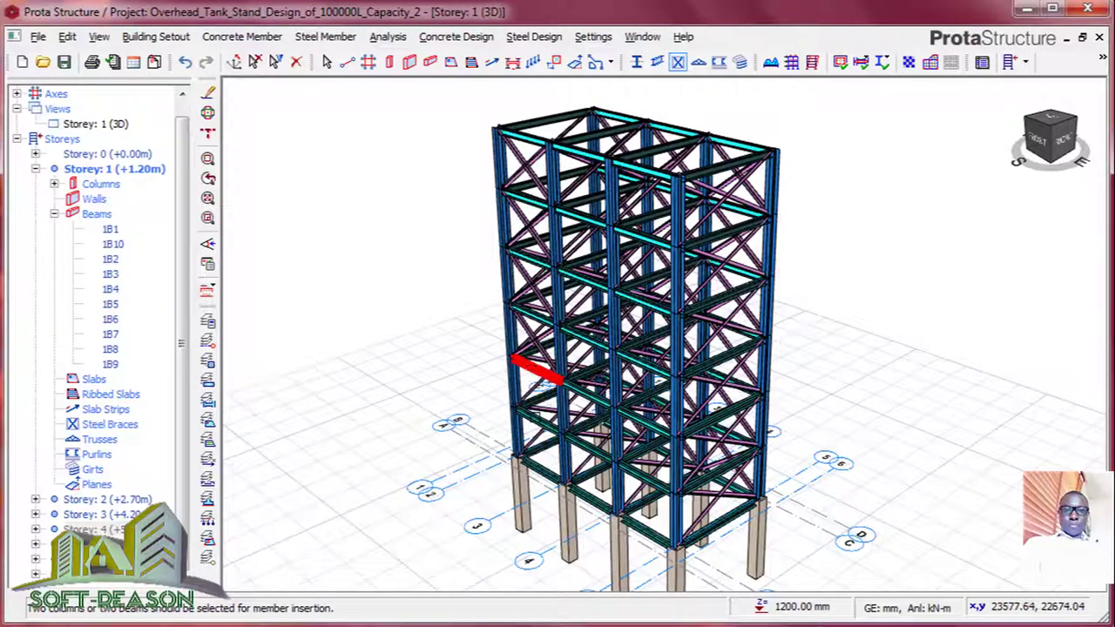
pyautogui.click(534, 420)
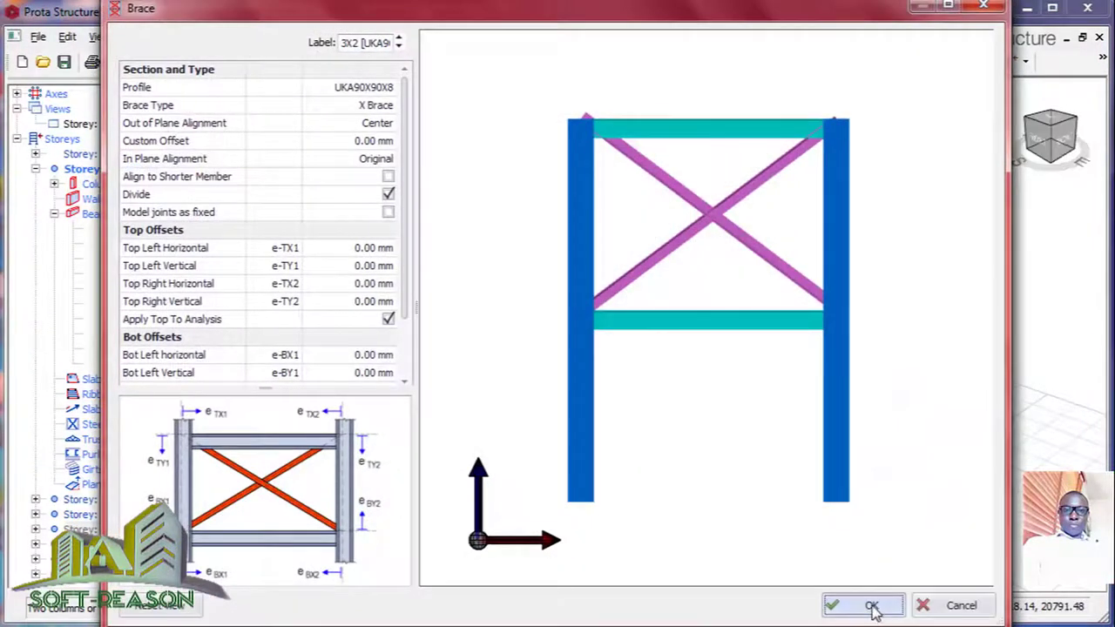
pyautogui.click(865, 604)
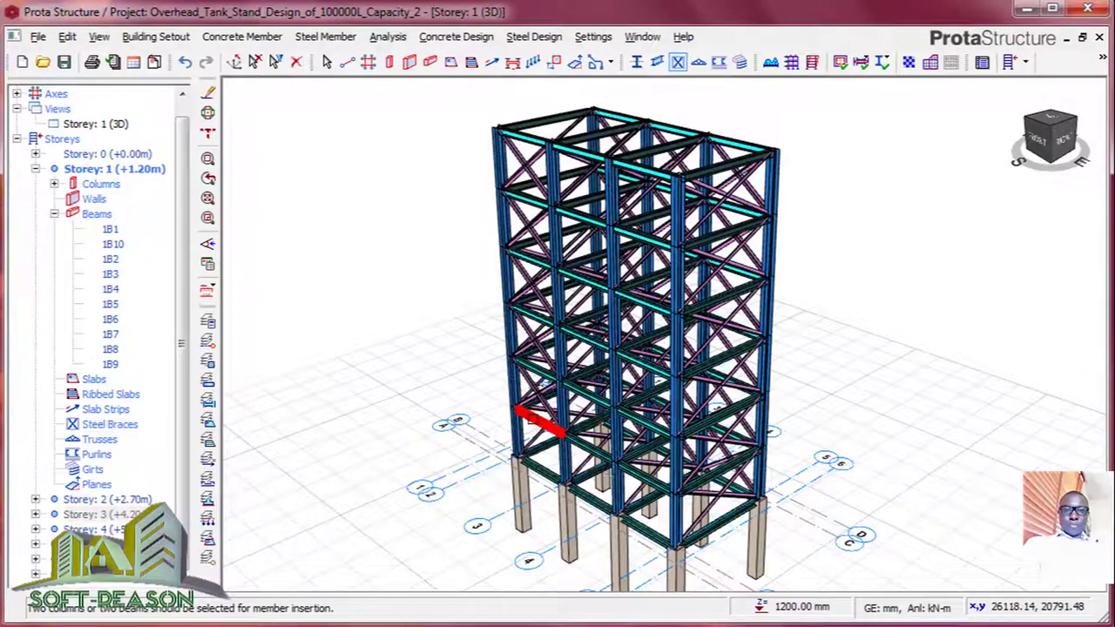
pyautogui.click(541, 471)
pyautogui.click(869, 604)
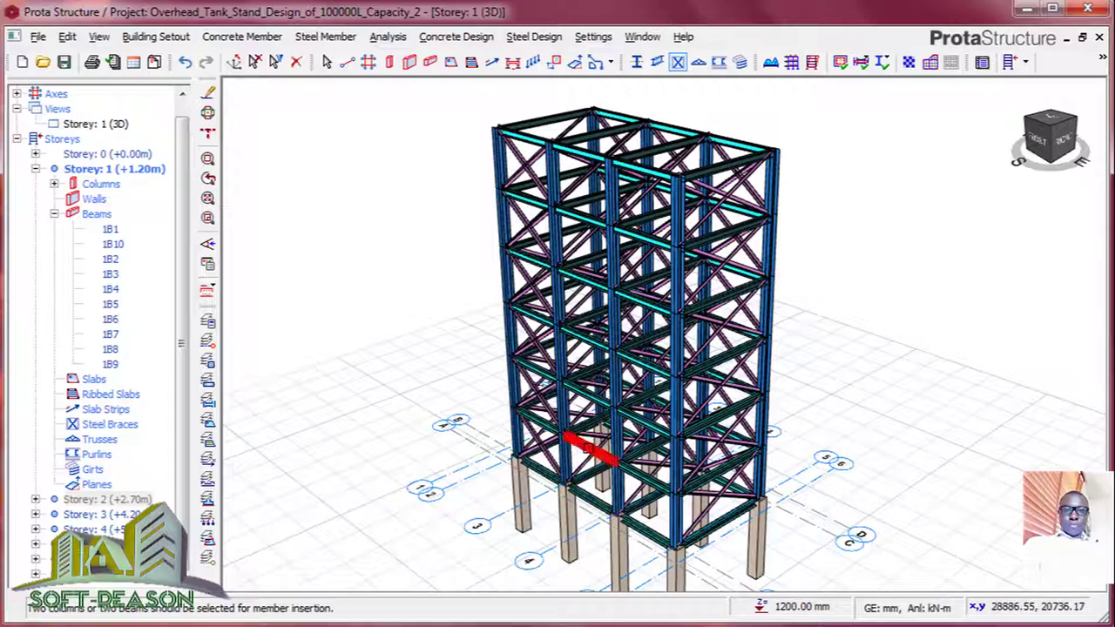
# Brace the ground-level bay, save the project, then brace a lower middle-frame bay
pyautogui.click(589, 461)
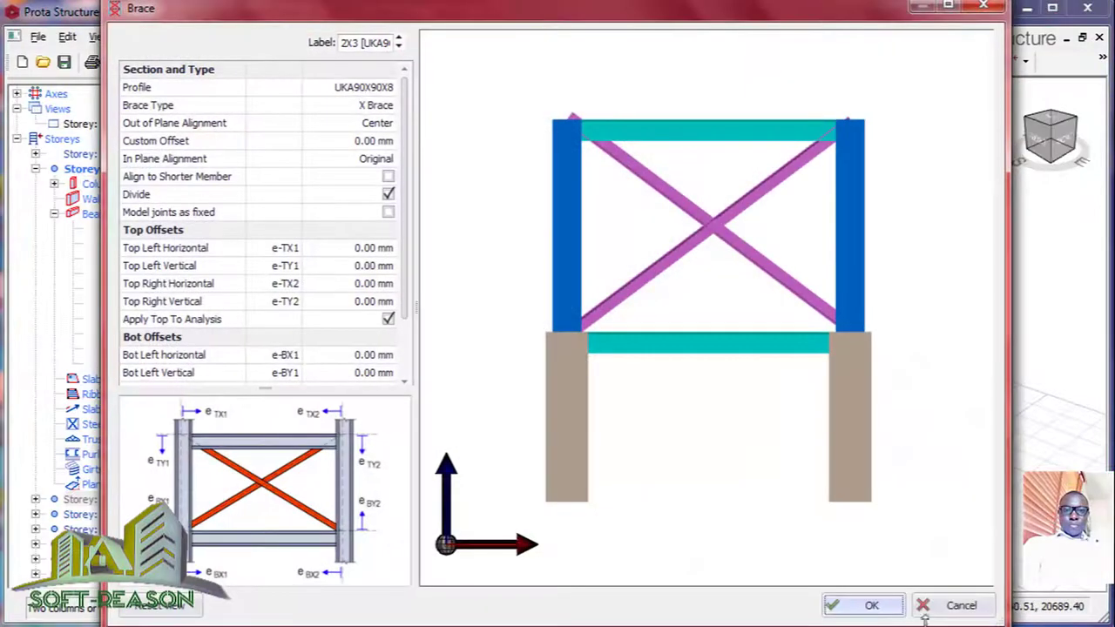
pyautogui.click(872, 606)
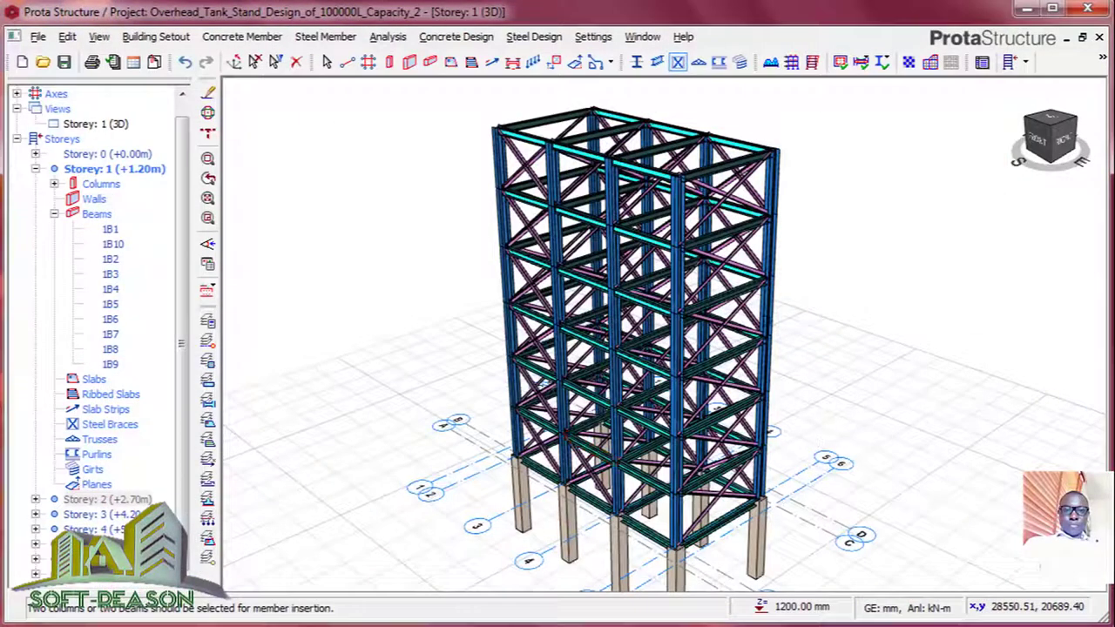
pyautogui.click(65, 63)
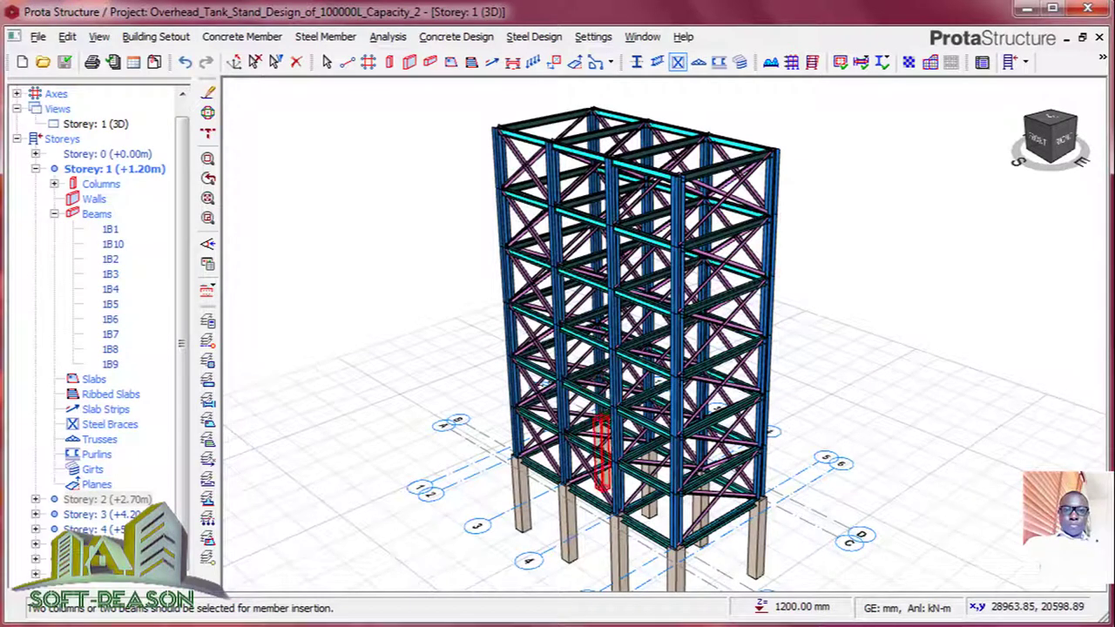
pyautogui.click(603, 464)
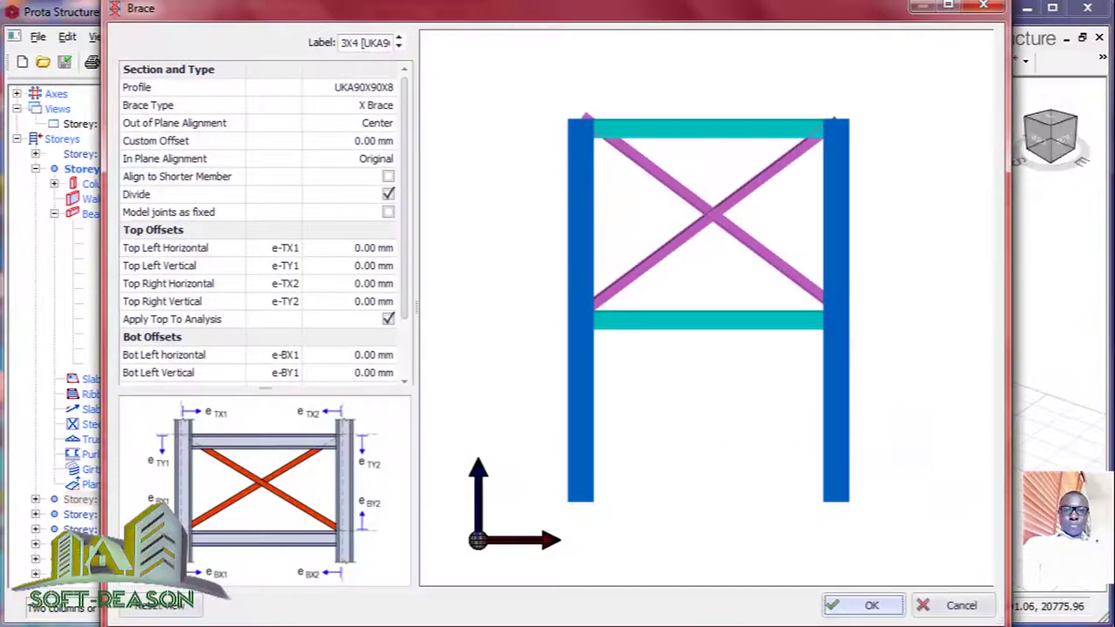
pyautogui.click(875, 605)
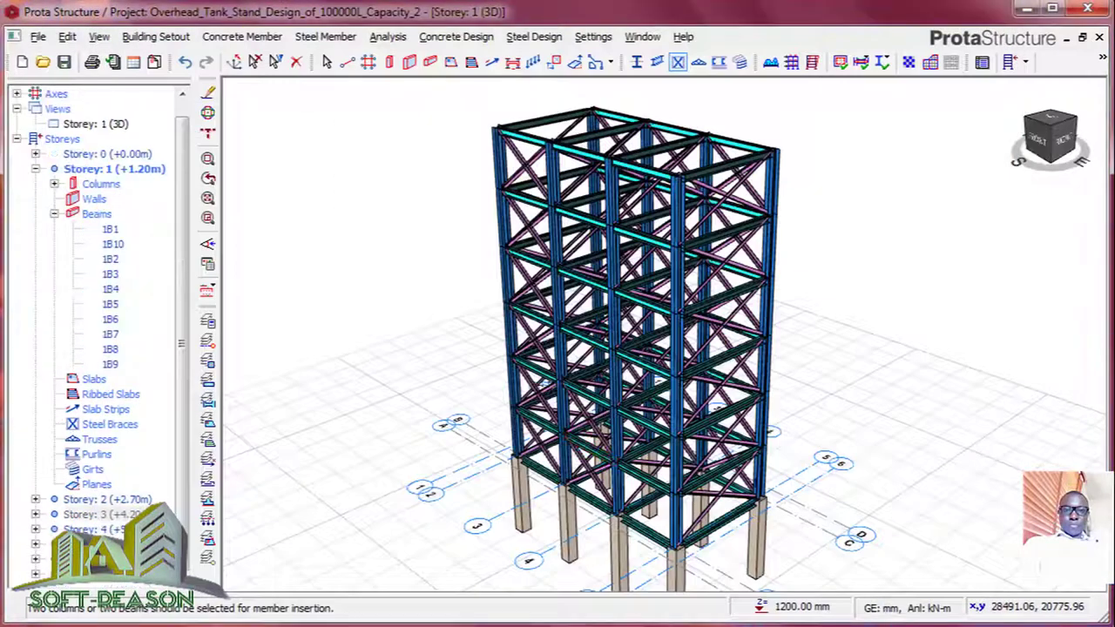
# Add UKA90X90X8 X braces to two low bays and save the tank stand project
pyautogui.scroll(2, 735, 510)
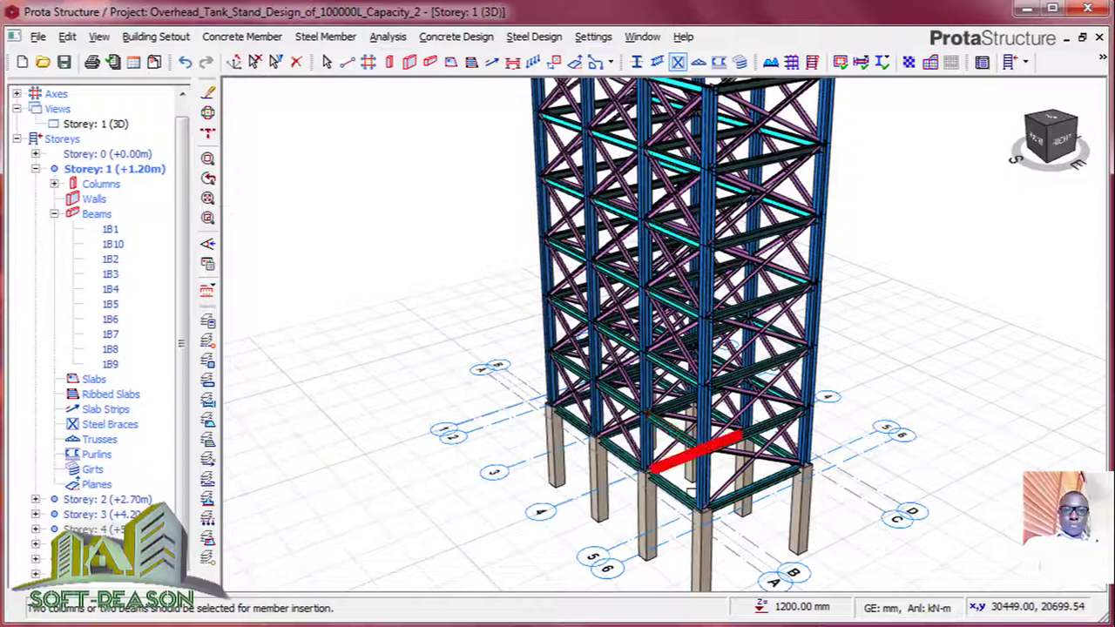
pyautogui.click(676, 503)
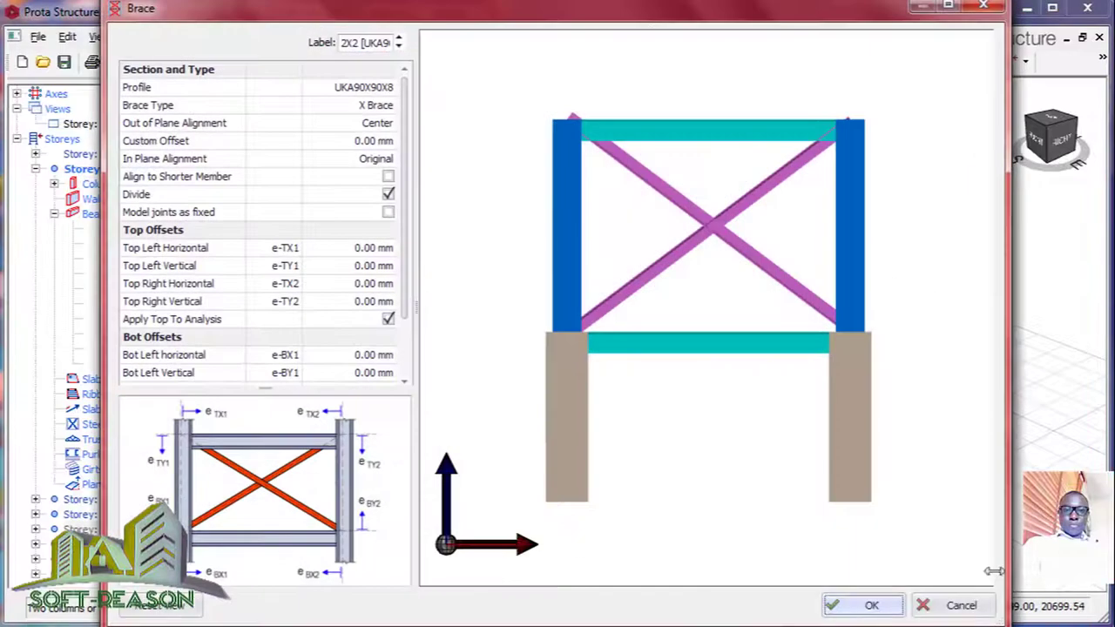
pyautogui.click(871, 605)
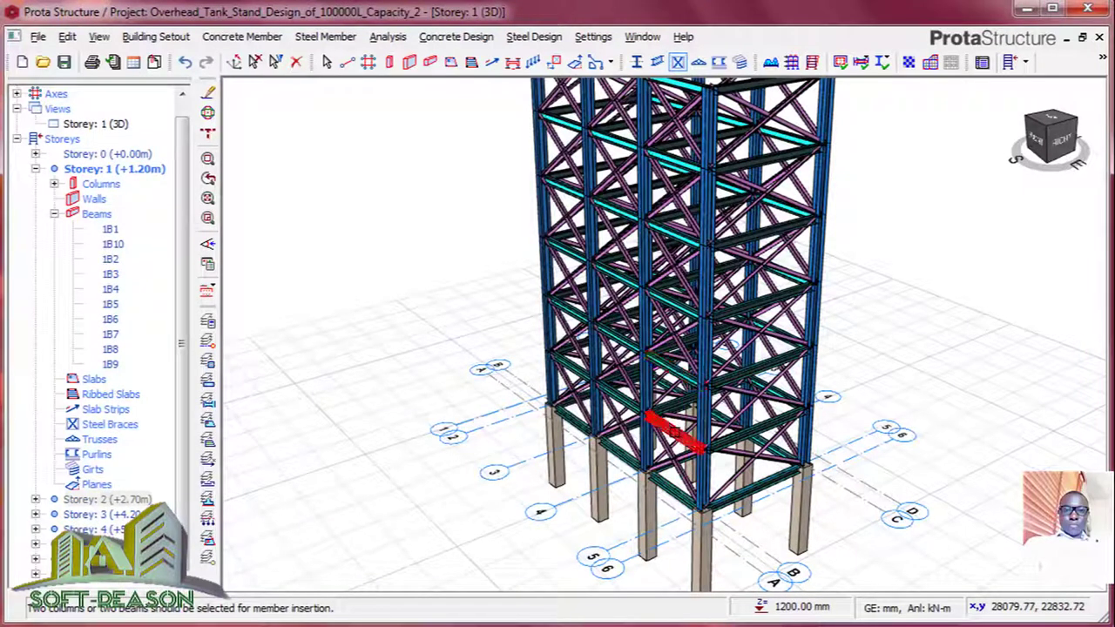
pyautogui.click(678, 435)
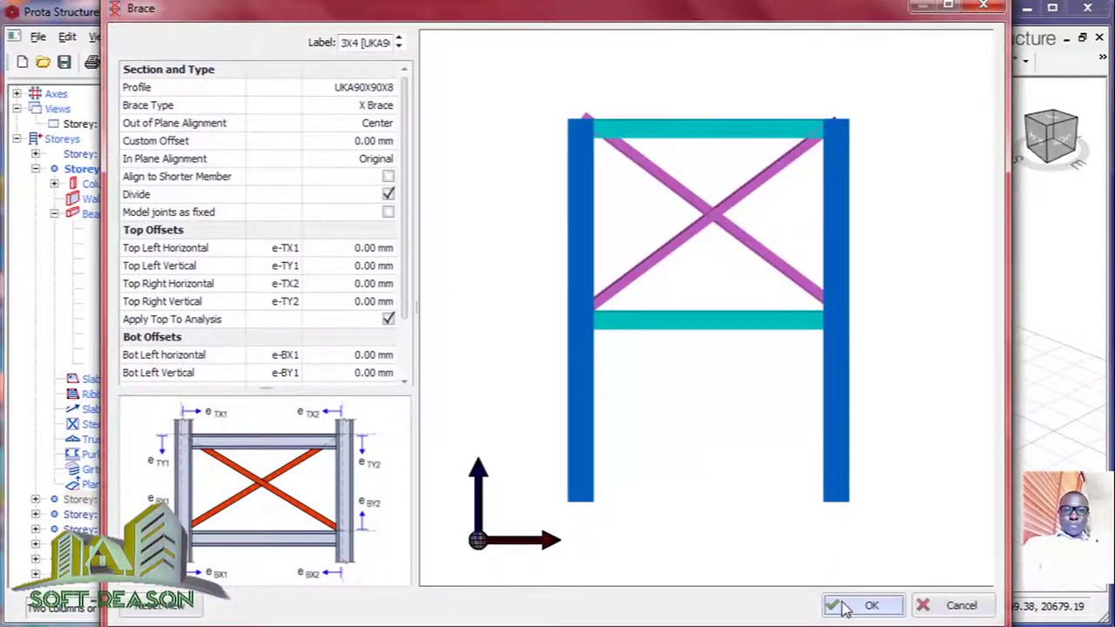
pyautogui.click(843, 606)
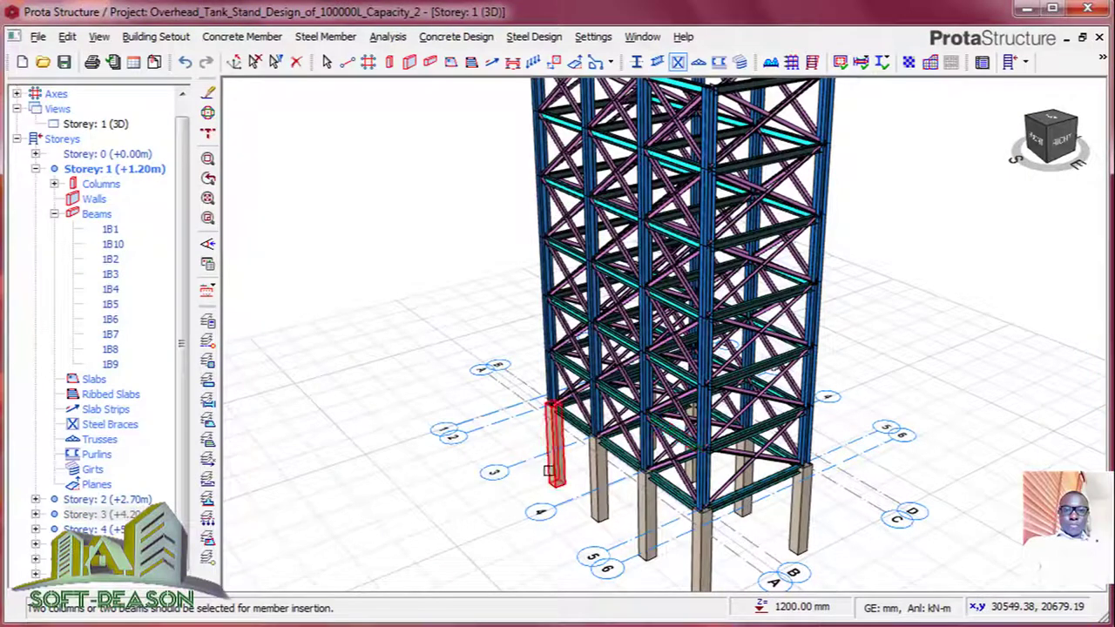
pyautogui.scroll(-5, 822, 465)
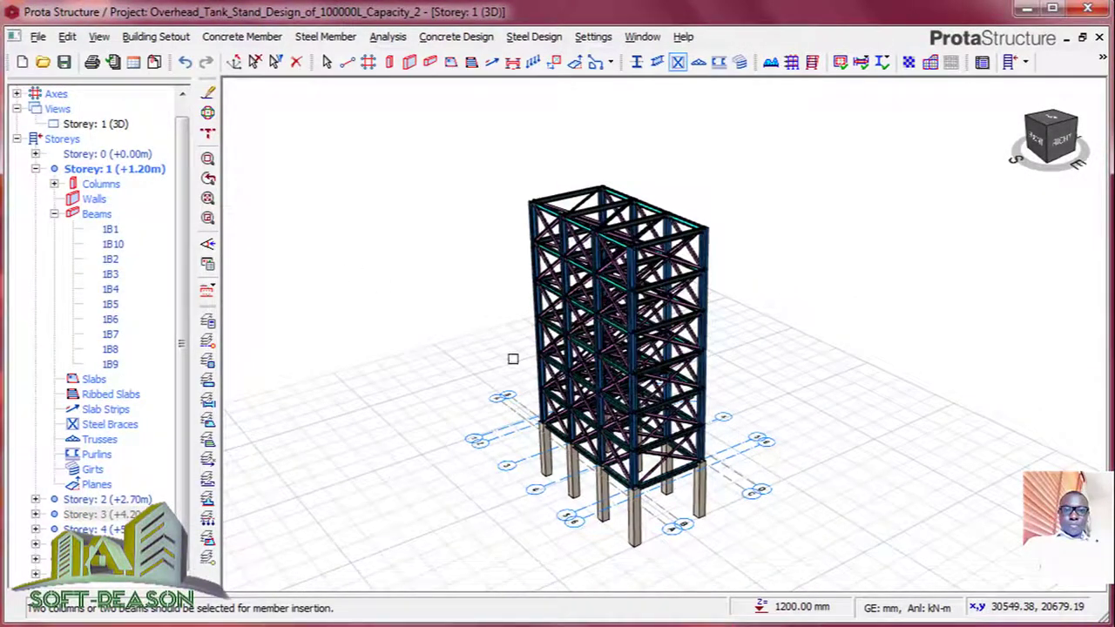
pyautogui.click(64, 62)
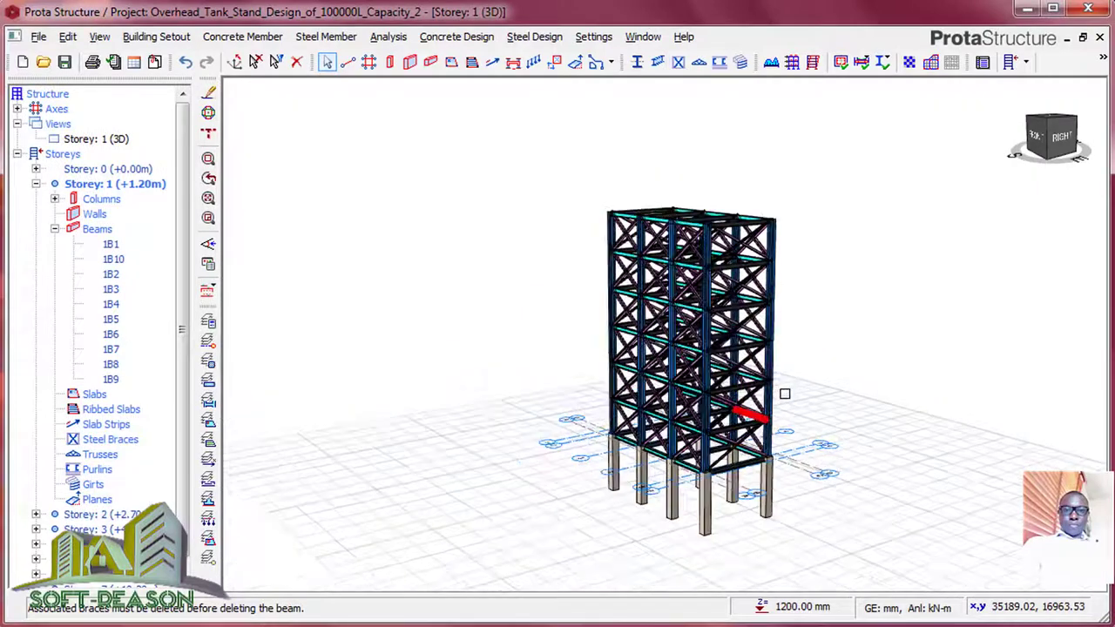
pyautogui.scroll(1, 788, 342)
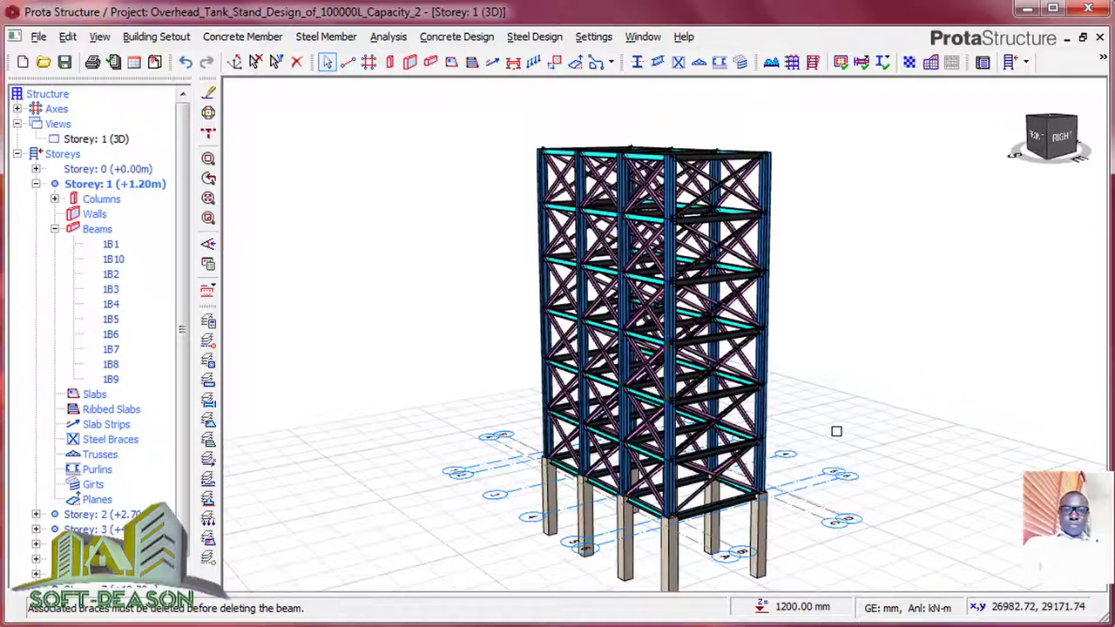
pyautogui.scroll(-1, 834, 431)
pyautogui.moveTo(834, 431); pyautogui.dragTo(732, 422, button='middle')
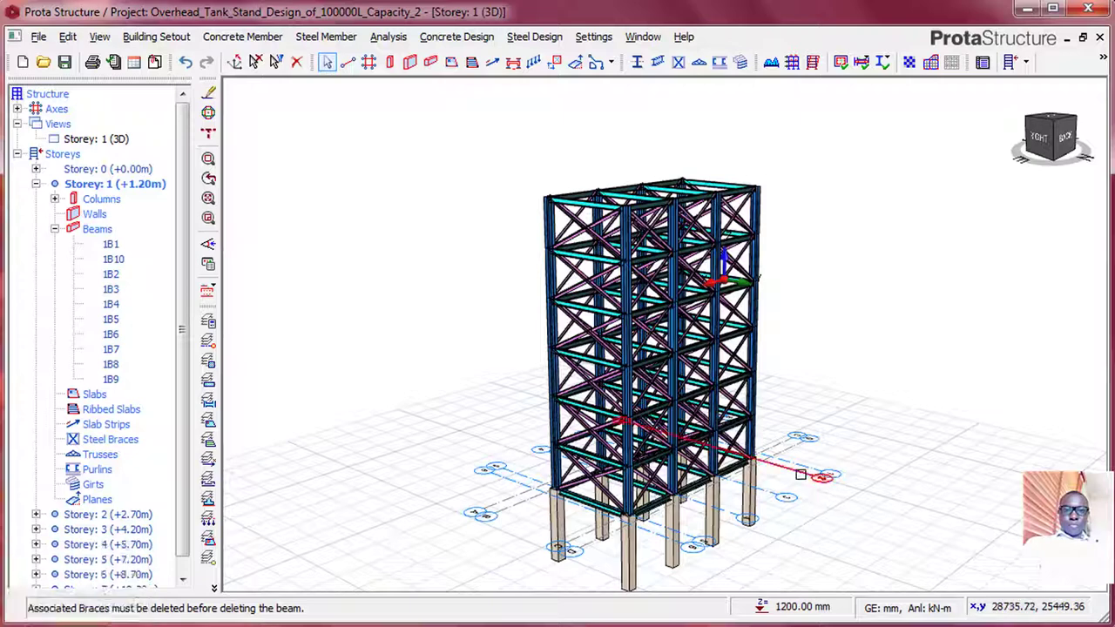
pyautogui.scroll(1, 800, 475)
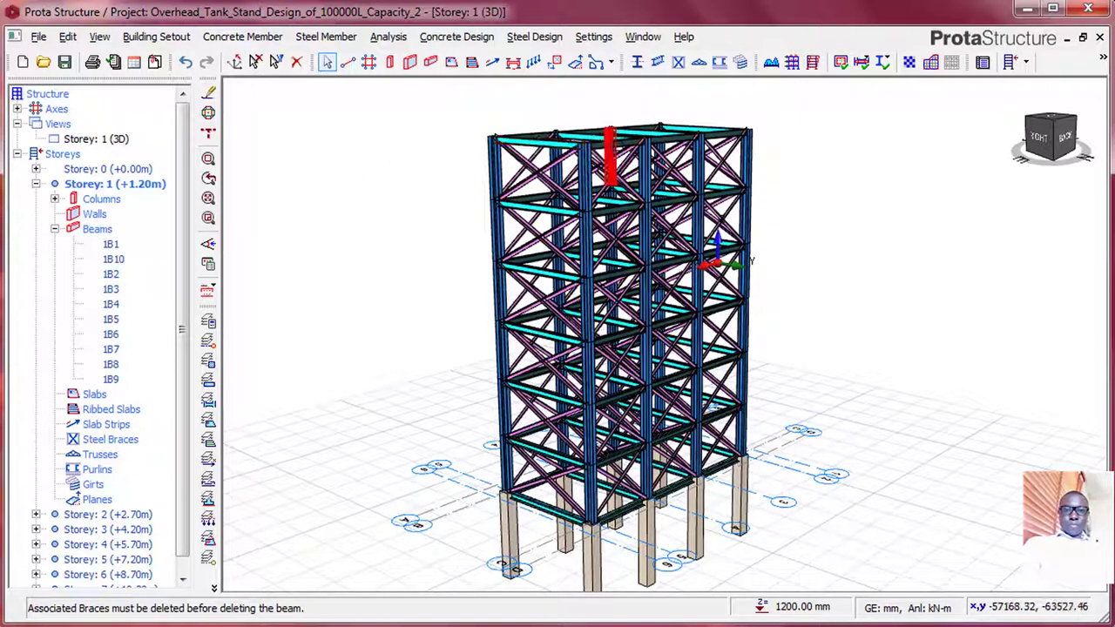
pyautogui.moveTo(615, 136)
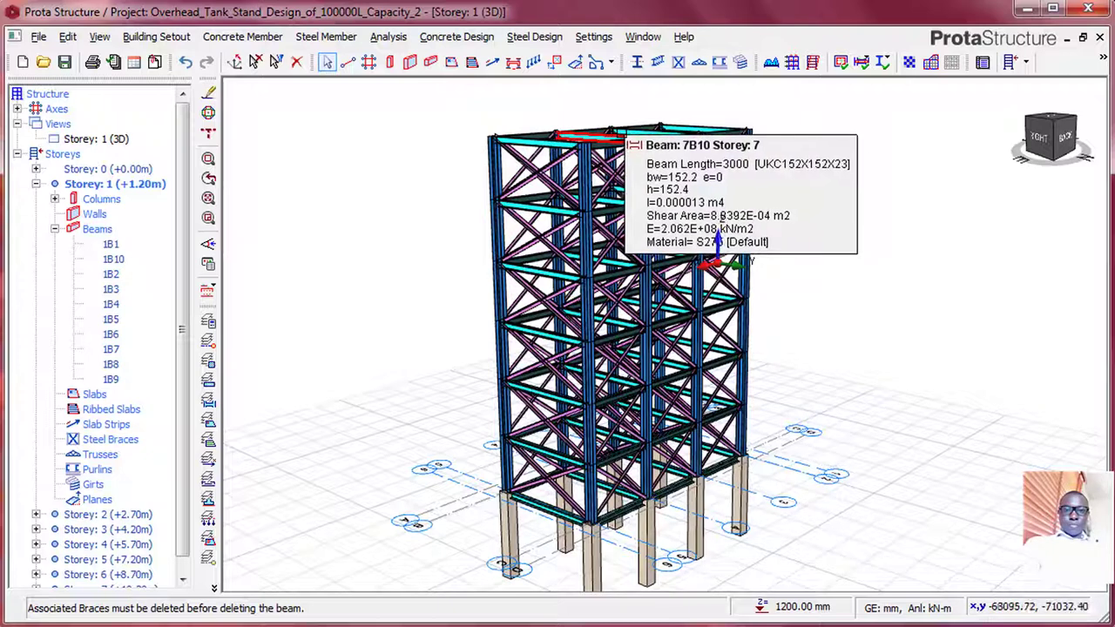